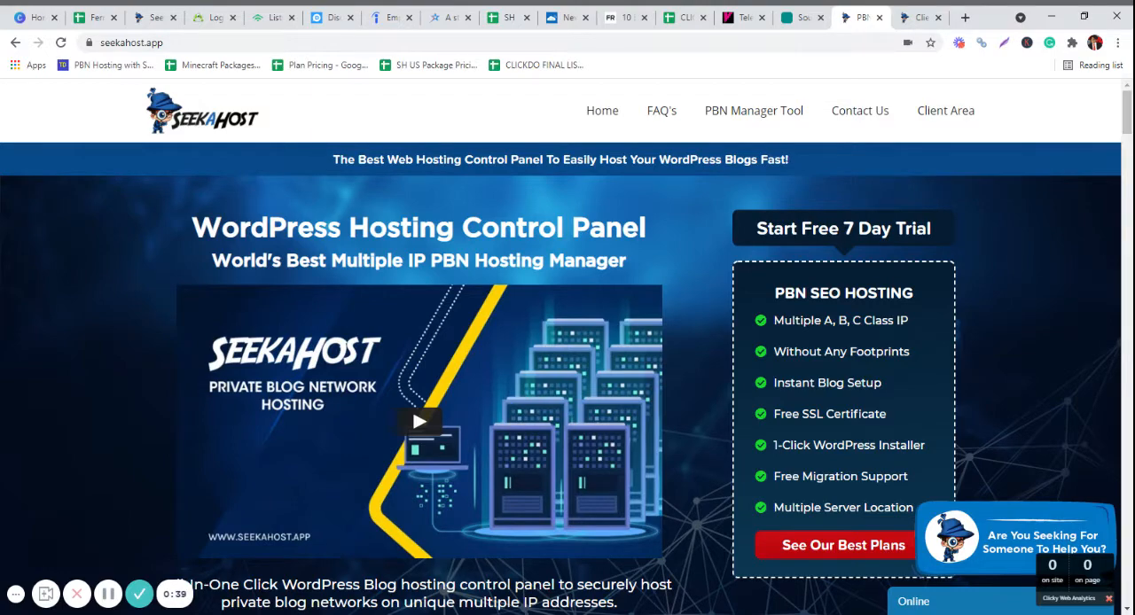
# - Load the seekahost.org website in place of the current seekahost.app page
pyautogui.scroll(-2, 416, 421)
pyautogui.scroll(2, 132, 337)
pyautogui.click(559, 43)
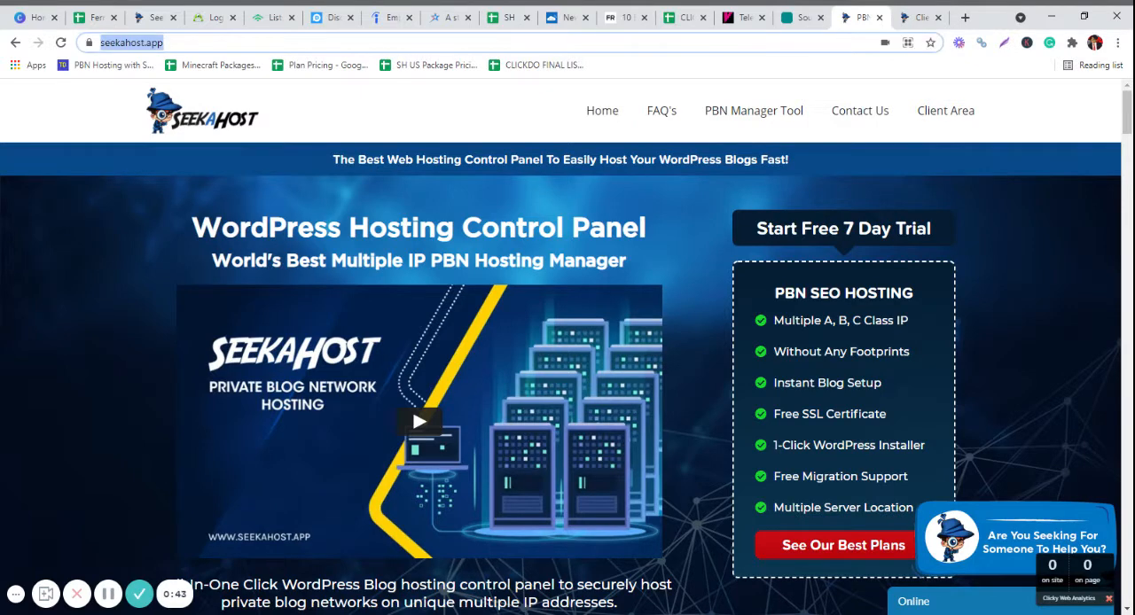
pyautogui.press('End')
pyautogui.press('BackSpace')
pyautogui.press('BackSpace')
pyautogui.press('BackSpace')
pyautogui.press('BackSpace')
pyautogui.write('or')
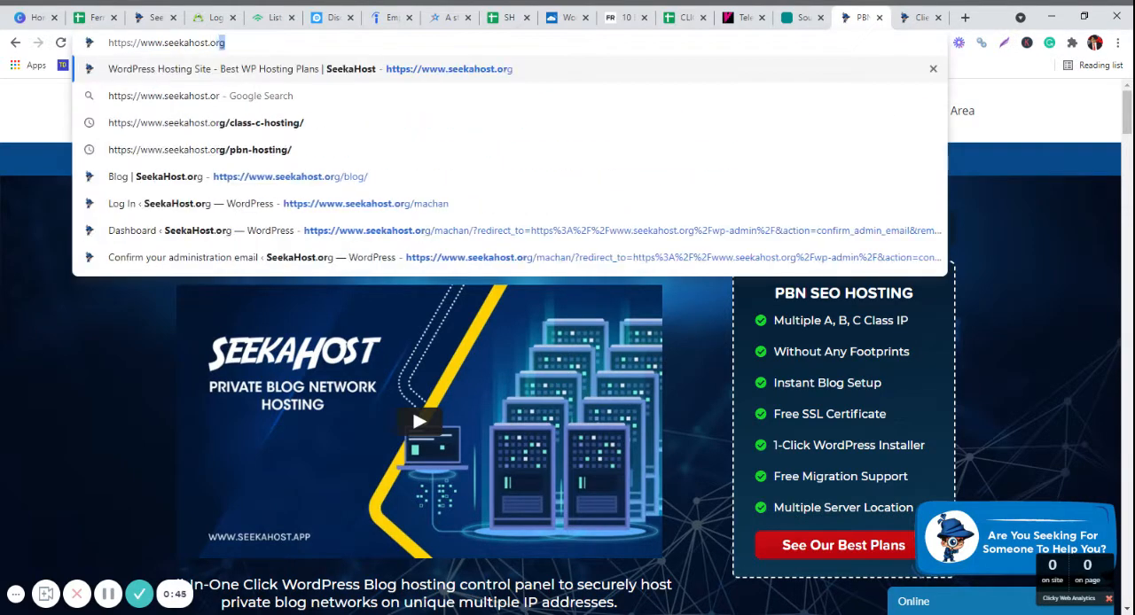
pyautogui.press('Return')
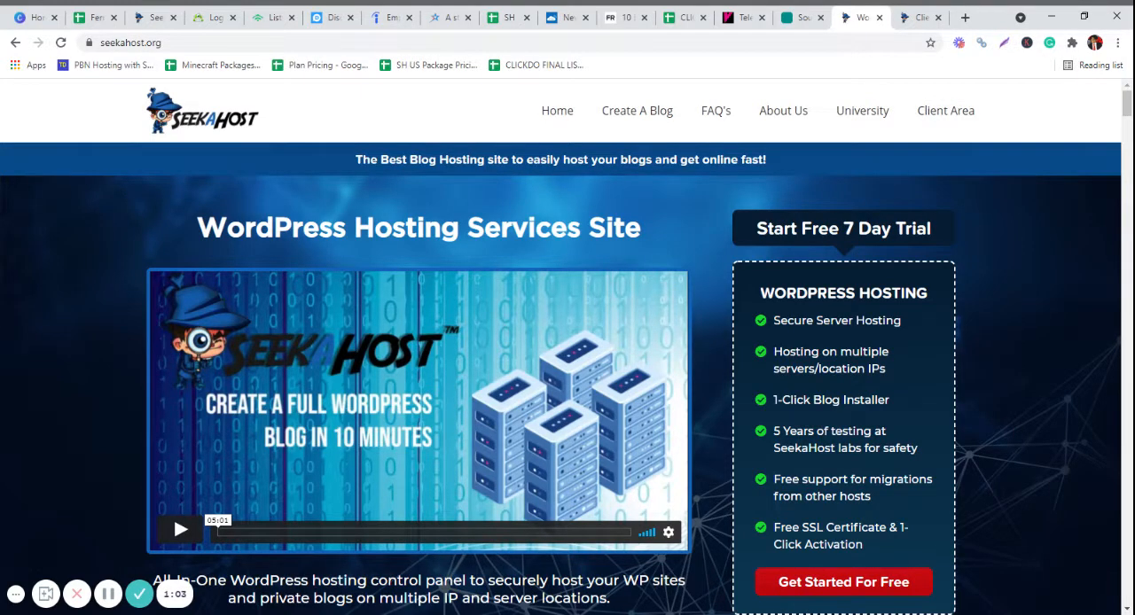
# - Enter the hosting portal through the free 7-day trial offer and view the WordPress Hosting plans
pyautogui.click(806, 599)
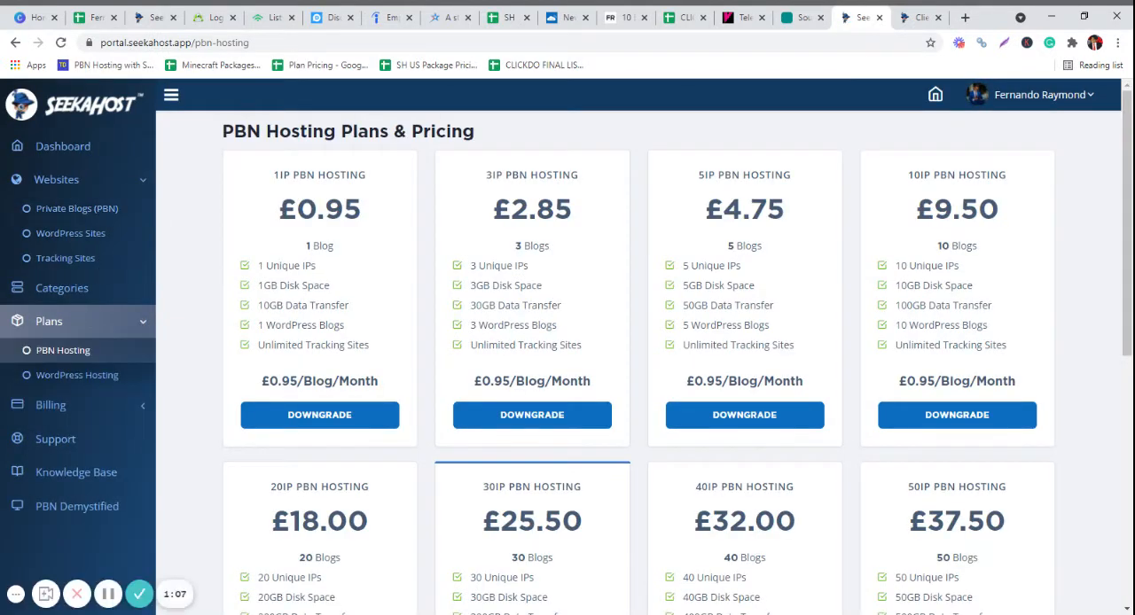
pyautogui.click(104, 378)
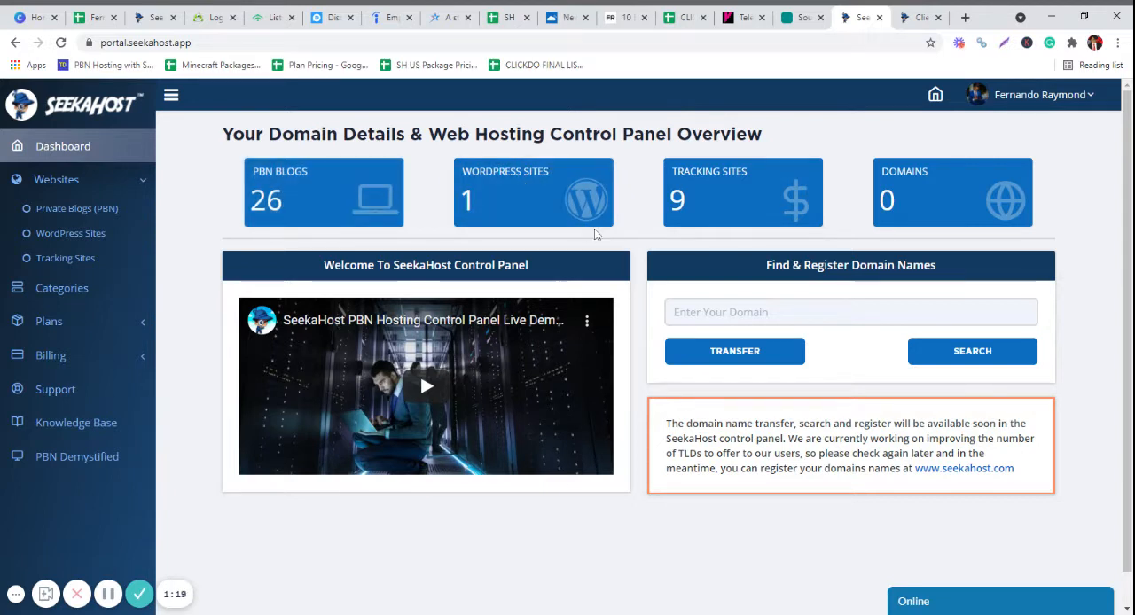
# - Review the Clicky and Google analytics of the tracking site listed directly above clickdo.co.uk
pyautogui.click(722, 190)
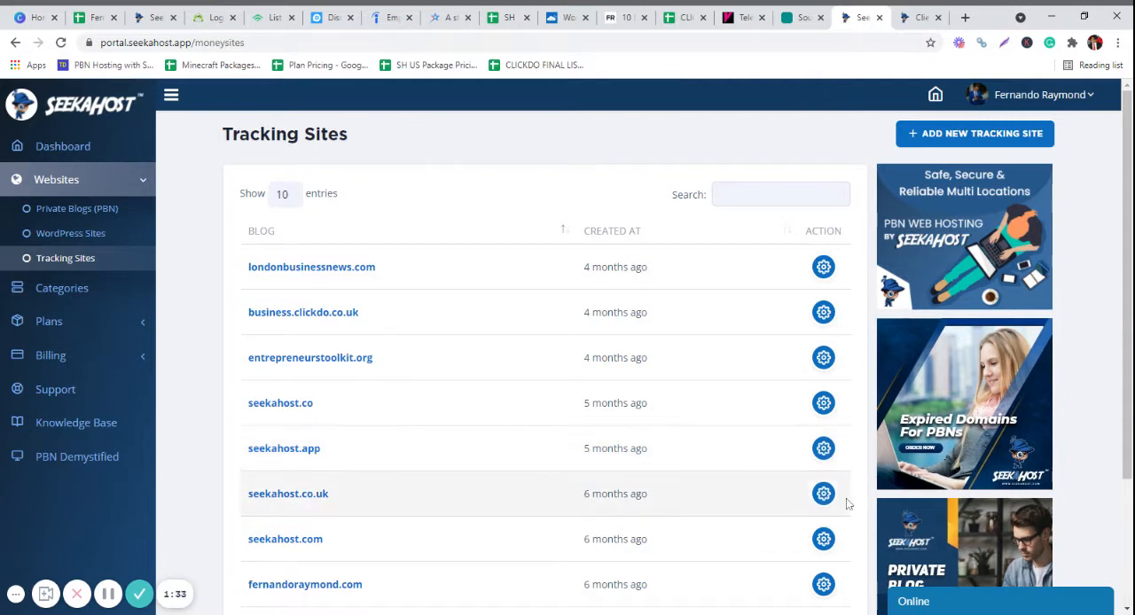
pyautogui.scroll(-2, 807, 553)
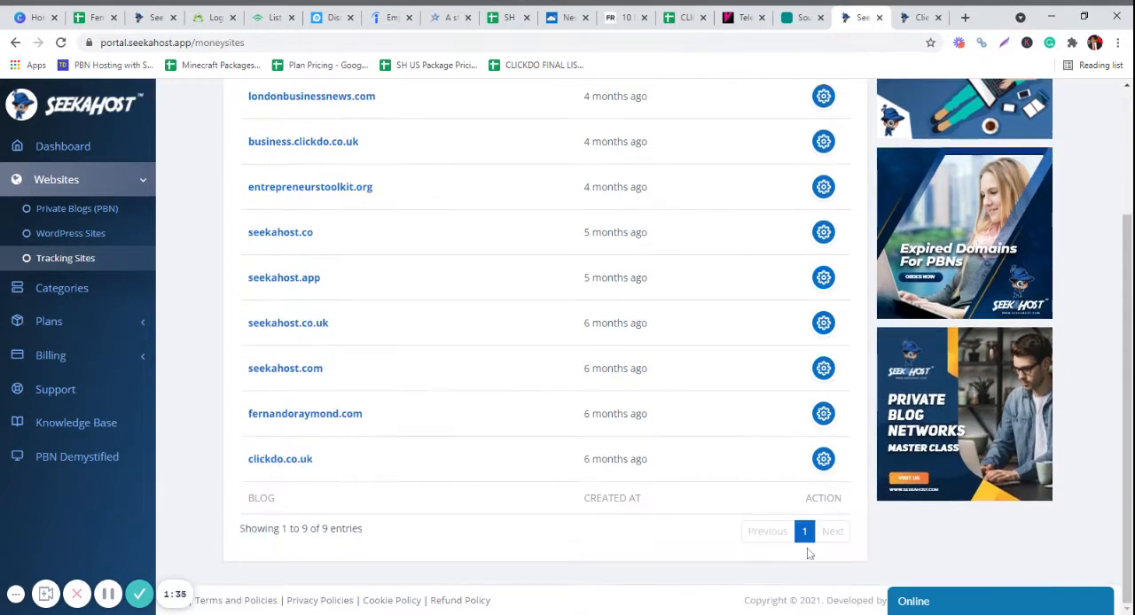
pyautogui.click(823, 413)
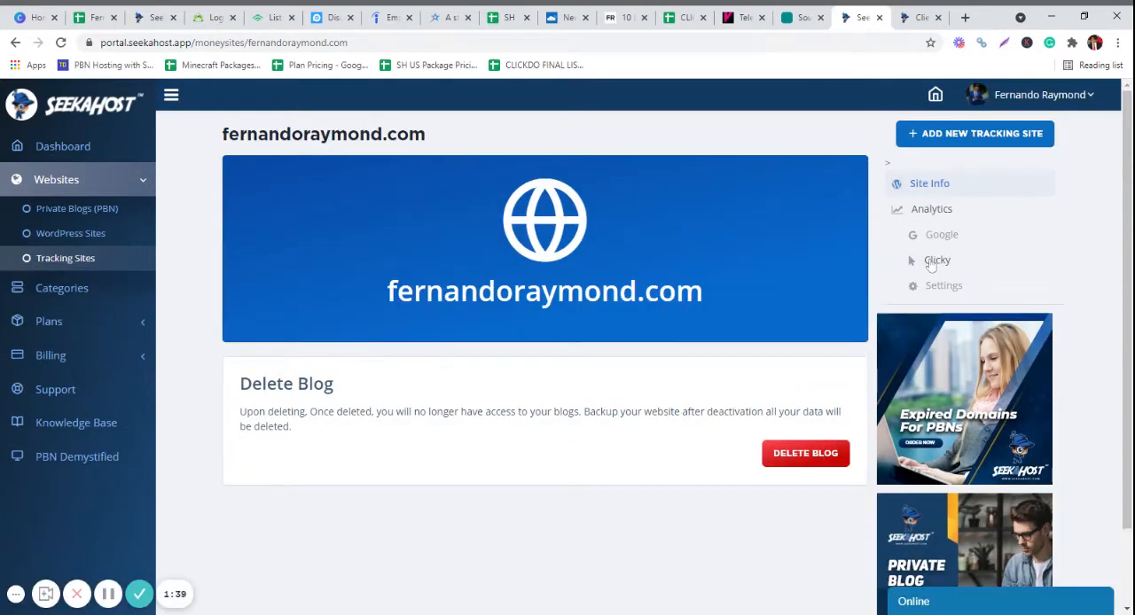
pyautogui.click(935, 261)
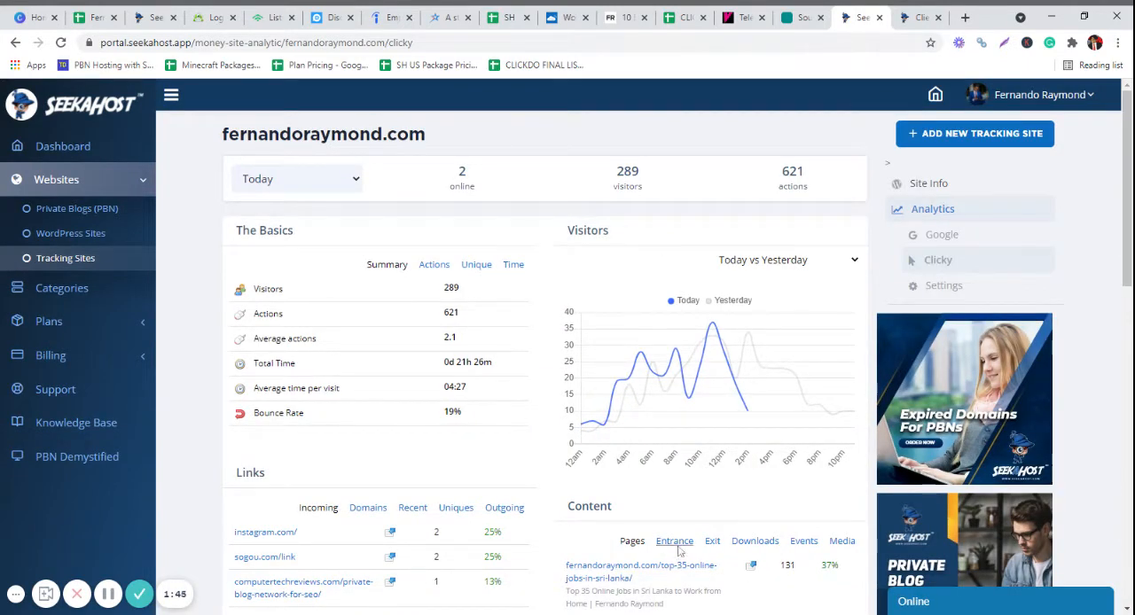
pyautogui.scroll(-4, 674, 548)
pyautogui.scroll(-6, 699, 515)
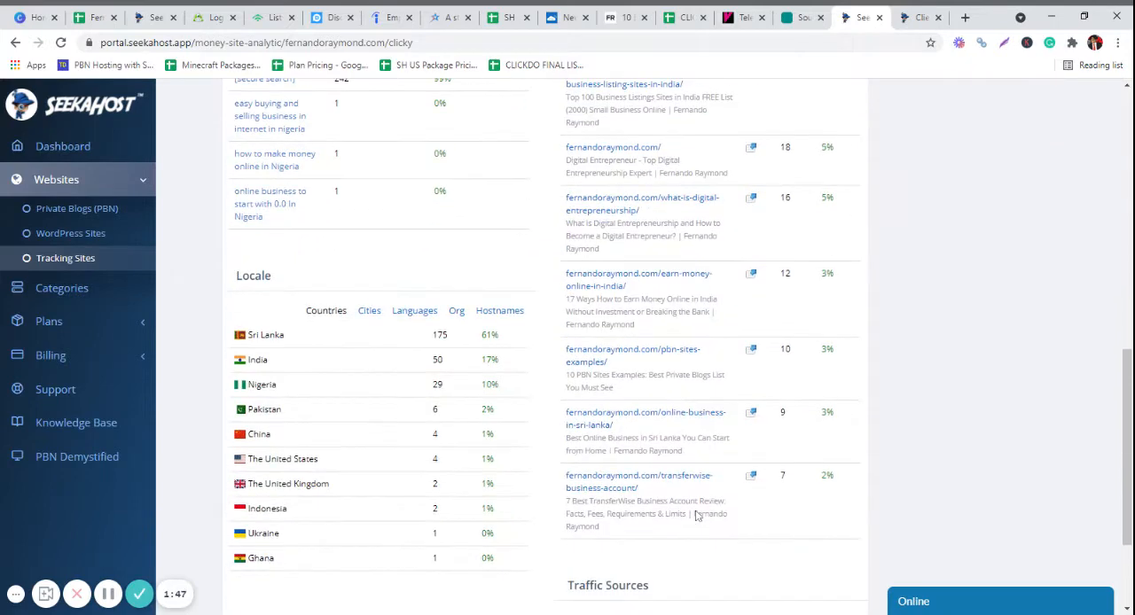
pyautogui.scroll(8, 701, 514)
pyautogui.scroll(2, 700, 514)
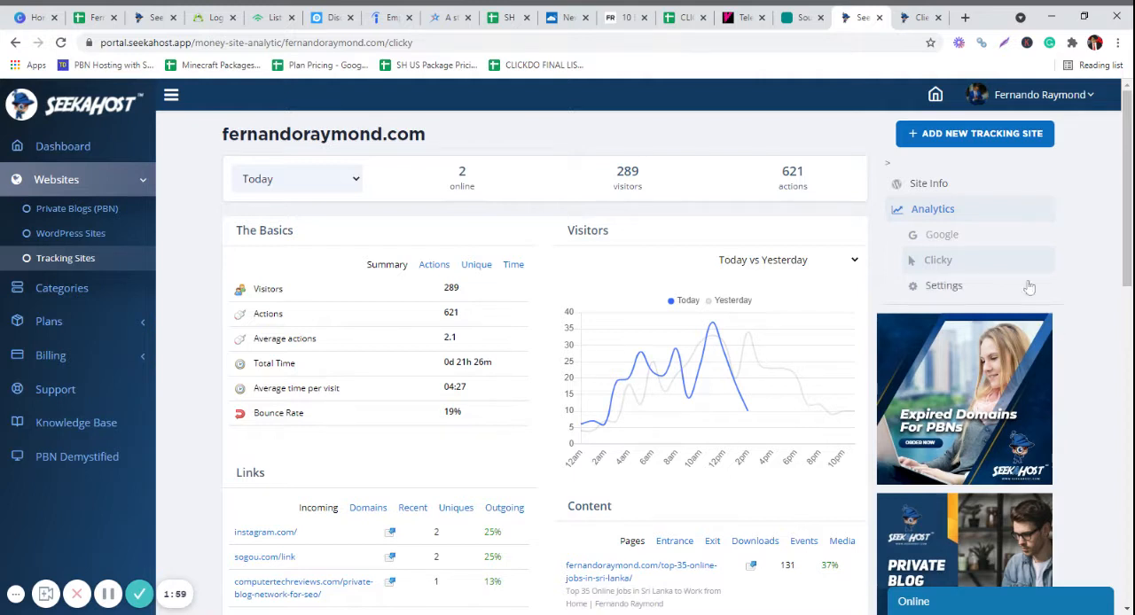
pyautogui.click(931, 241)
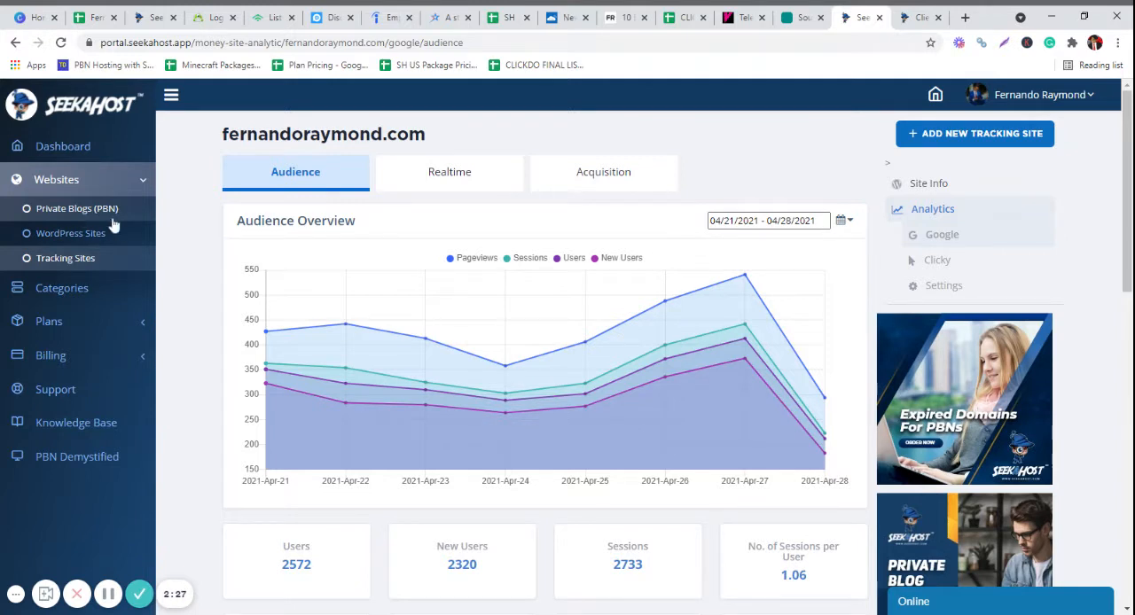
# - View the existing WordPress sites and the pricing of the WordPress Hosting plans
pyautogui.click(75, 234)
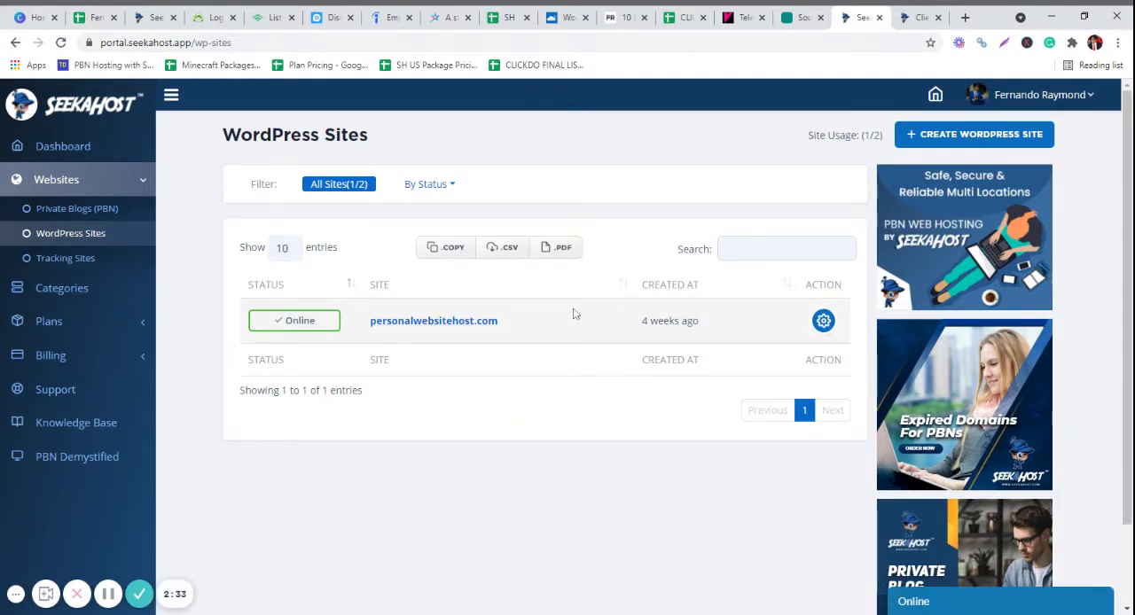
pyautogui.click(135, 328)
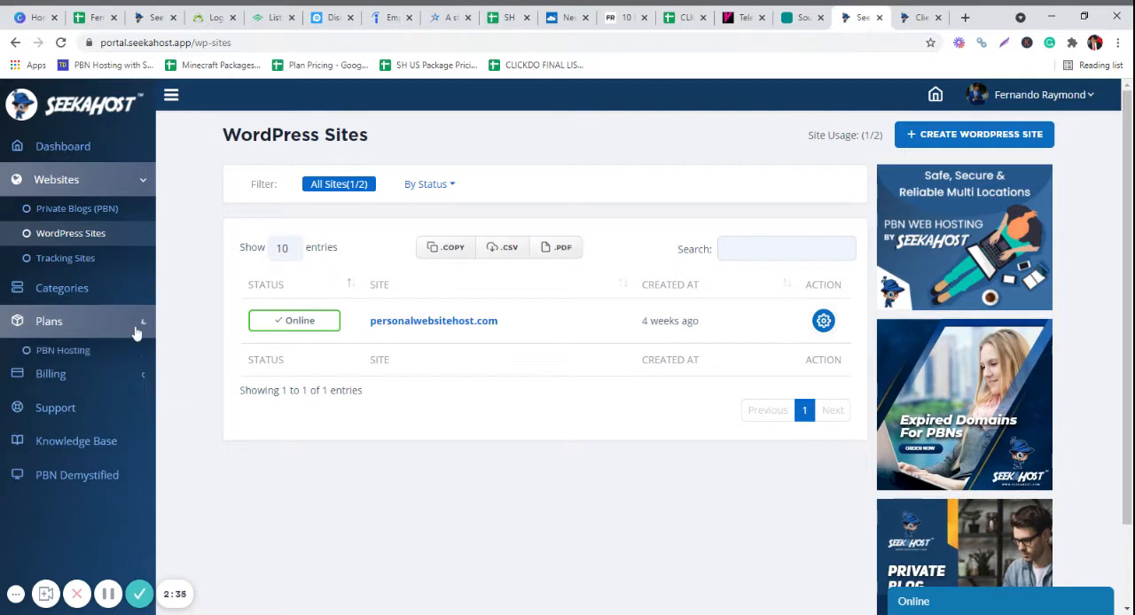
pyautogui.click(89, 379)
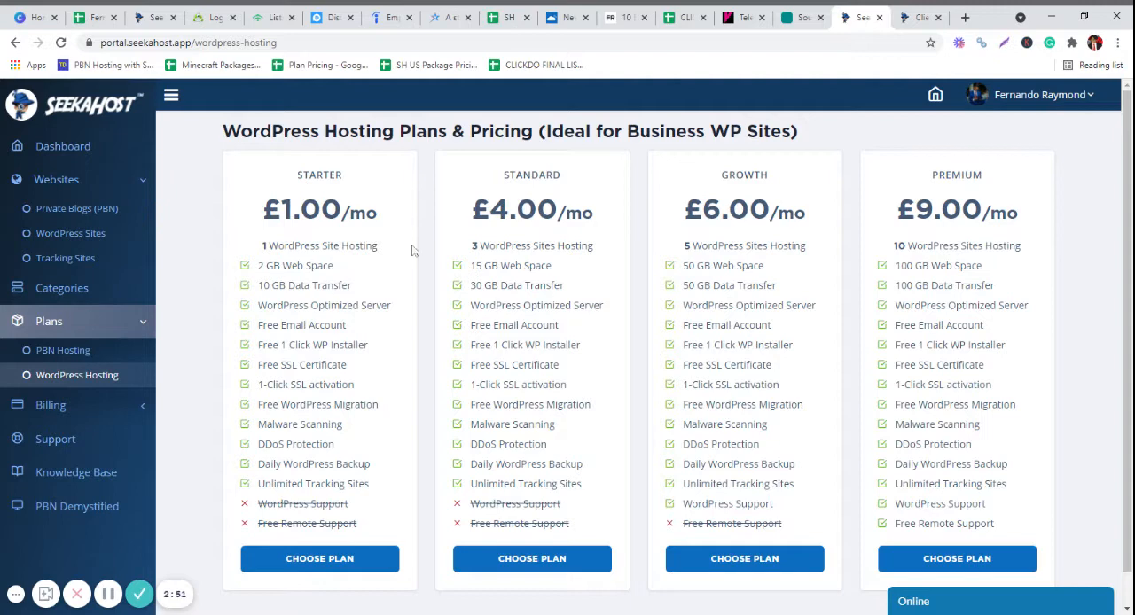
# - Start creating a new WordPress site and set its blog domain to businessresearchhub.com
pyautogui.click(94, 249)
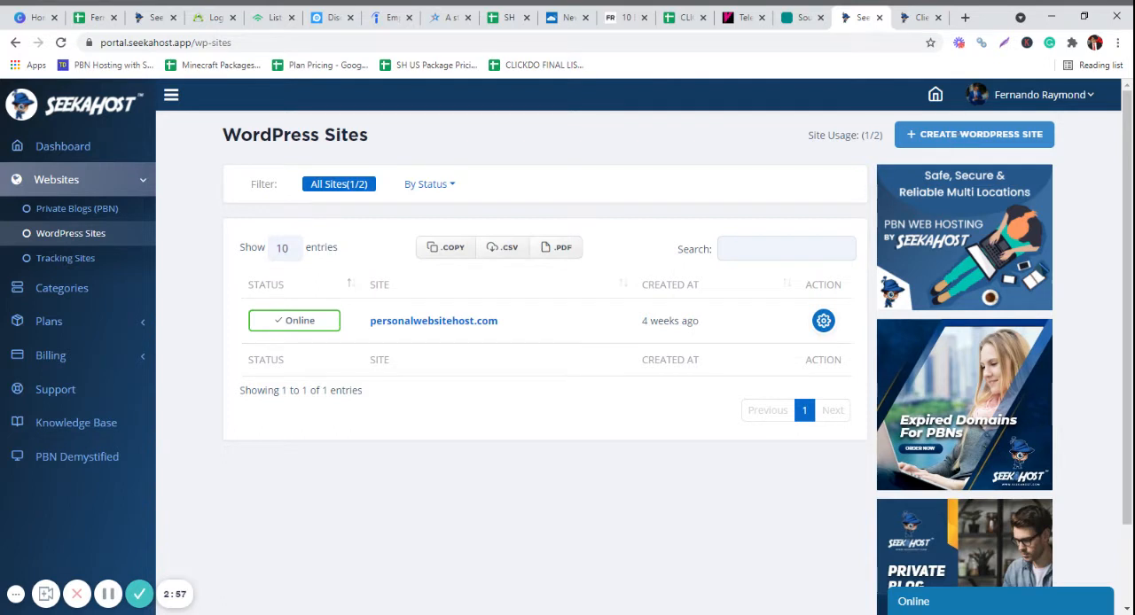
pyautogui.click(955, 133)
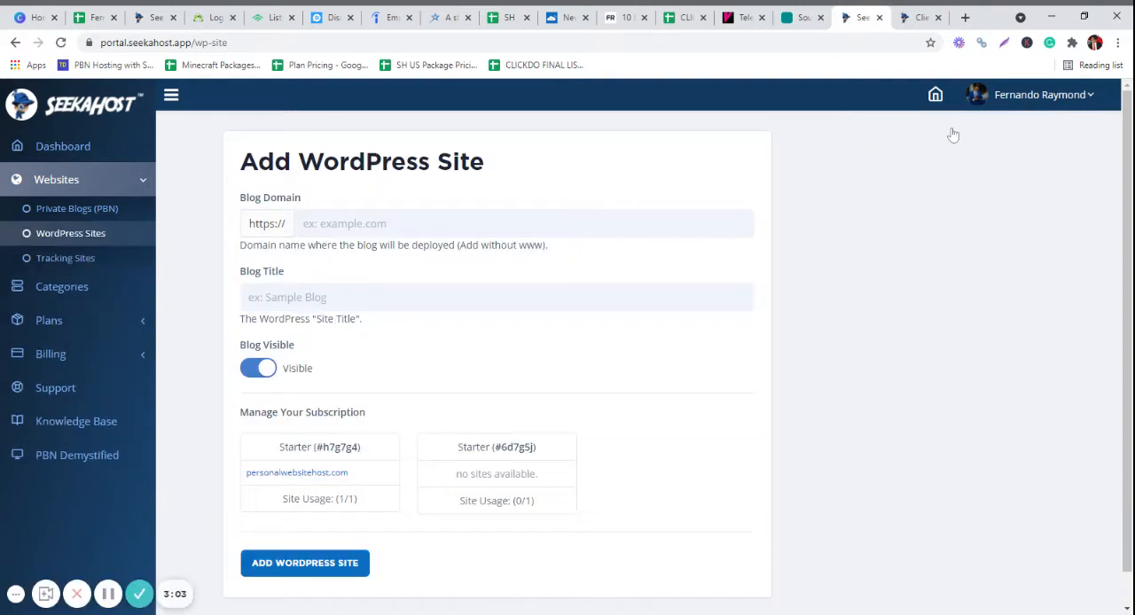
pyautogui.click(524, 224)
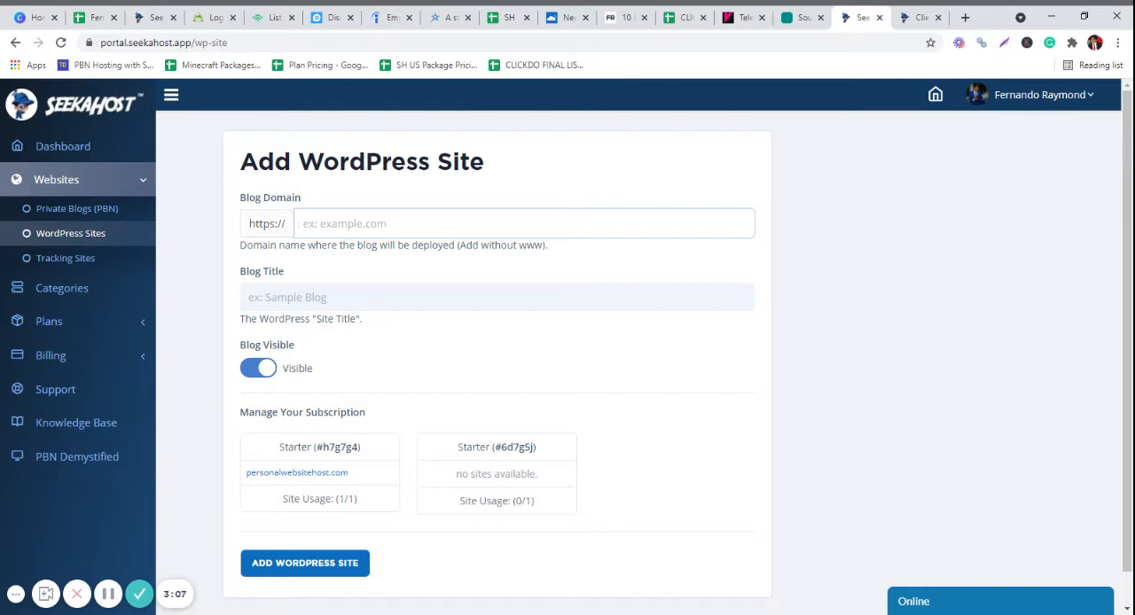
pyautogui.write('businessresearchhub.com')
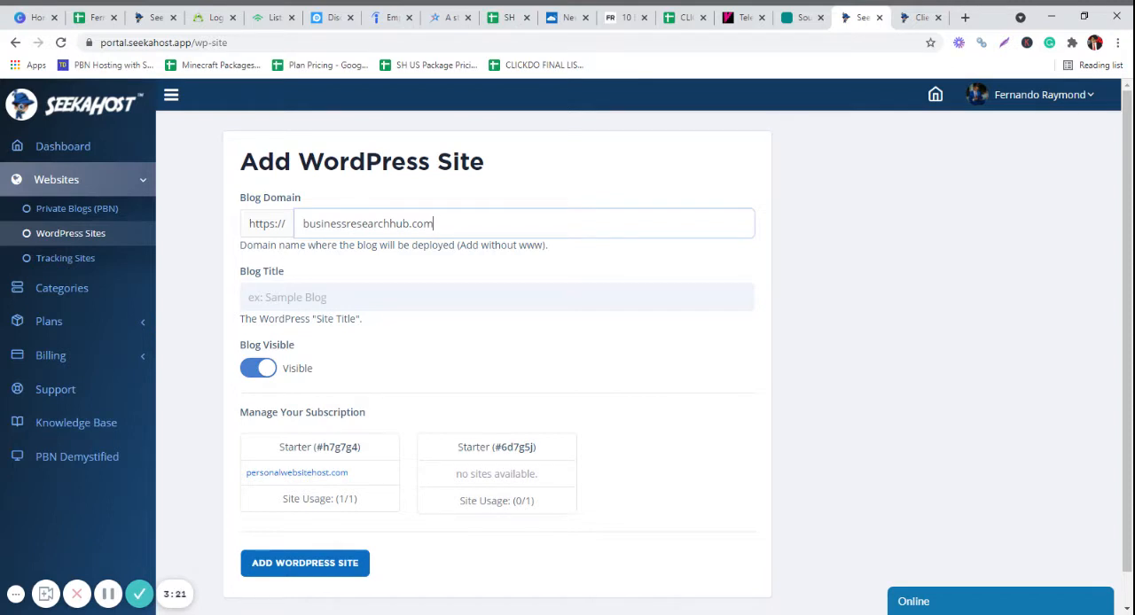
# - Set the blog title to "Business Research Hub", separating and capitalising the three words
pyautogui.click(250, 297)
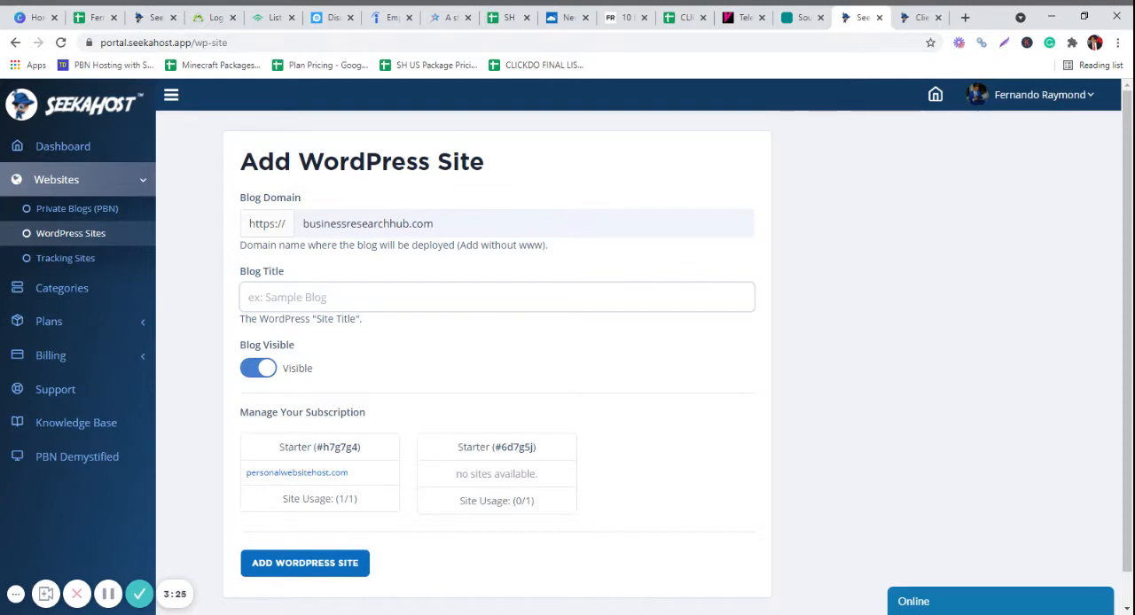
pyautogui.moveTo(546, 245); pyautogui.dragTo(459, 244)
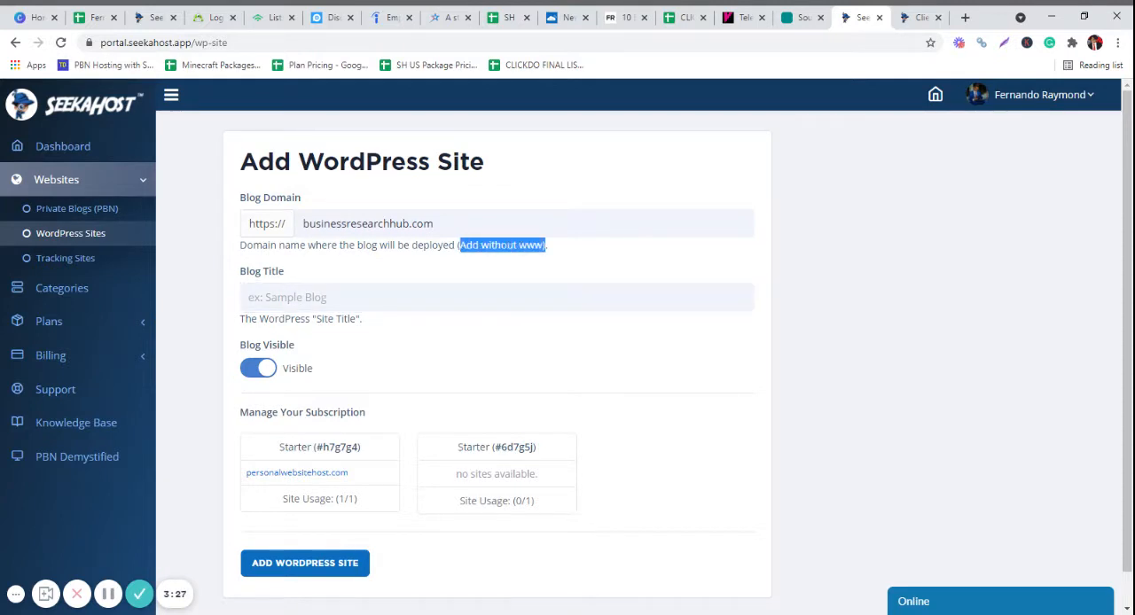
pyautogui.click(249, 297)
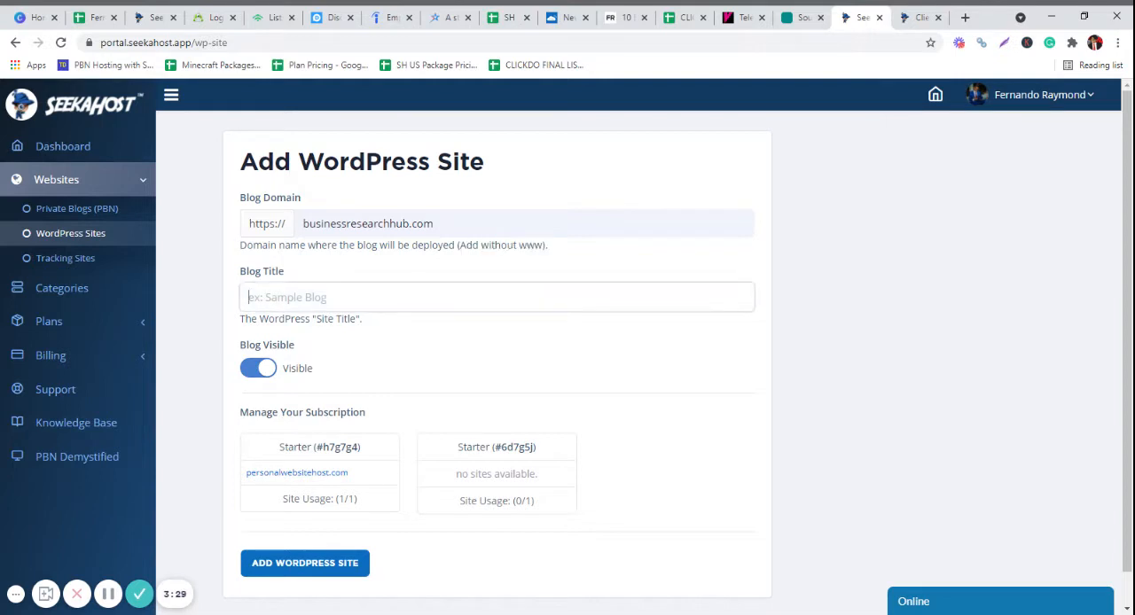
pyautogui.write('businessresearchhub.com')
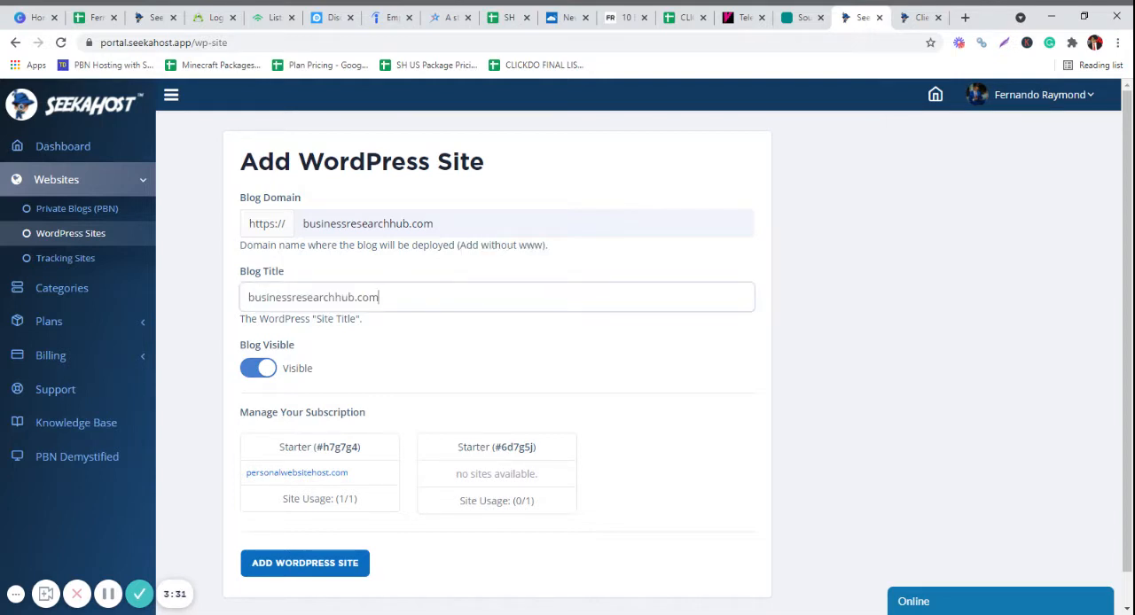
pyautogui.press('BackSpace')
pyautogui.press('BackSpace')
pyautogui.press('BackSpace')
pyautogui.press('BackSpace')
pyautogui.click(249, 297)
pyautogui.write('B')
pyautogui.press('Delete')
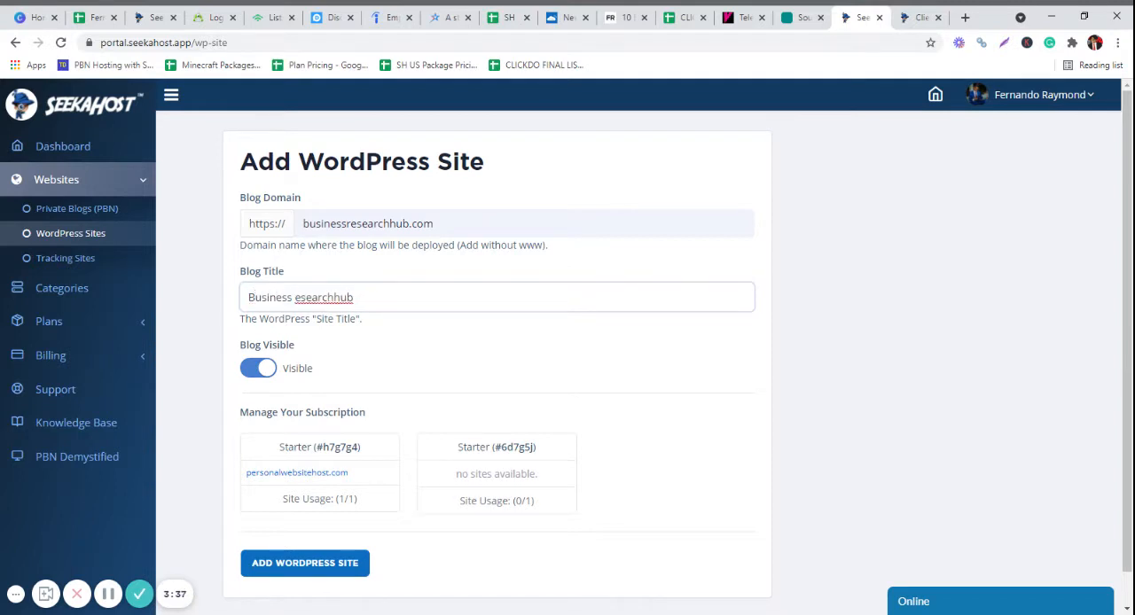
pyautogui.write('R')
pyautogui.press('Delete')
pyautogui.press('Right')
pyautogui.press('Right')
pyautogui.press('Right')
pyautogui.press('Right')
pyautogui.press('Right')
pyautogui.write('H')
pyautogui.press('Delete')
# - Assign the site to the Starter subscription that has no sites and submit the new WordPress site
pyautogui.click(523, 474)
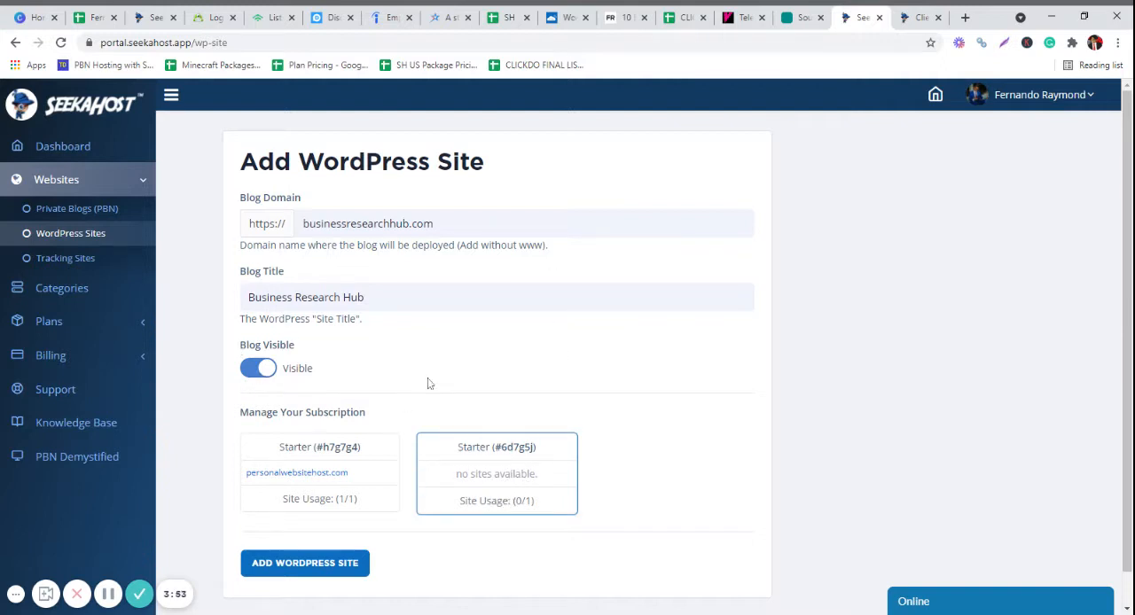
pyautogui.click(305, 565)
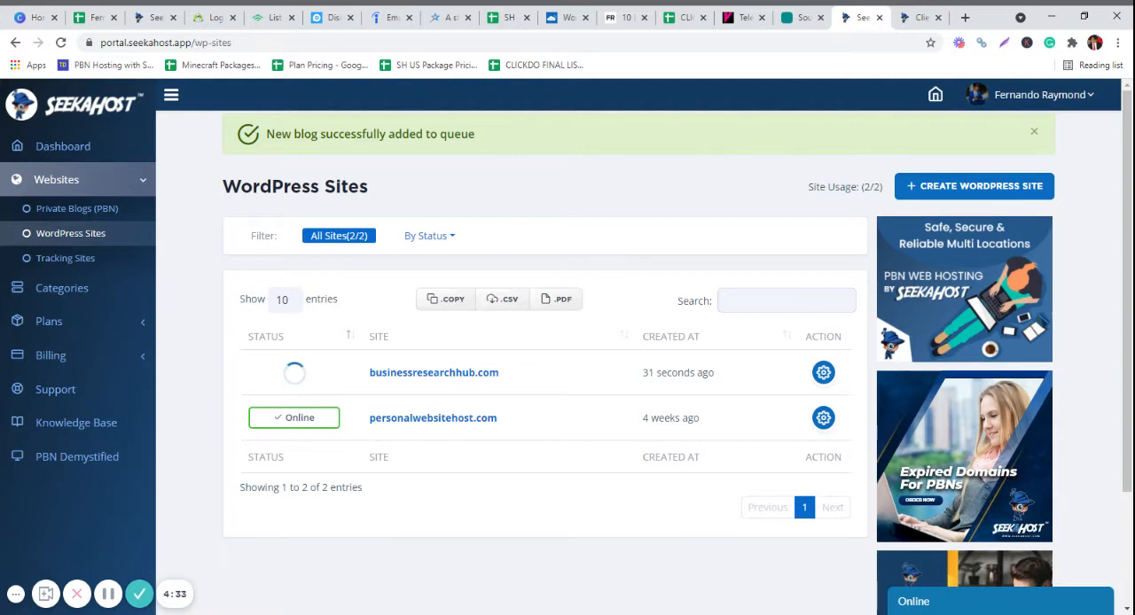
# - View the live support chat form and the seekahost.com client area, close the chat form, and return to the WordPress sites list
pyautogui.click(929, 610)
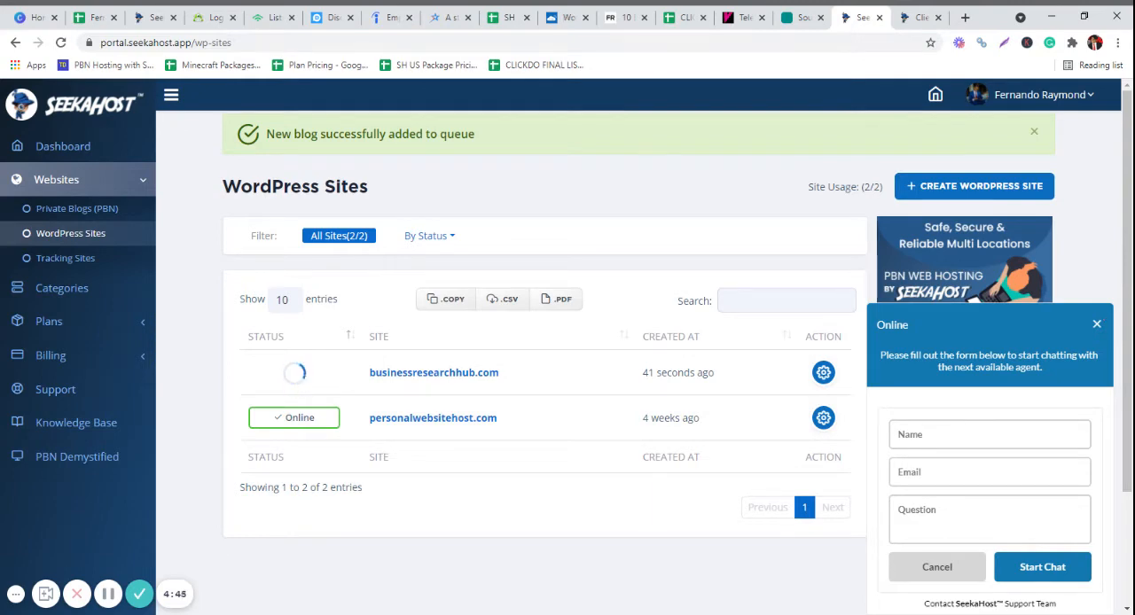
pyautogui.click(913, 22)
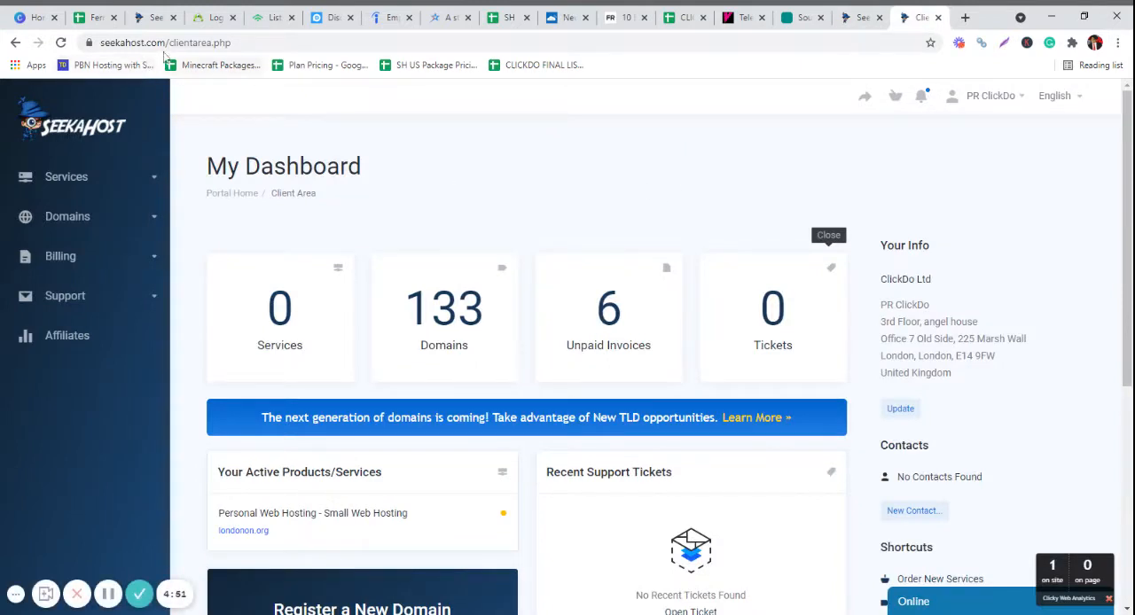
pyautogui.doubleClick(199, 42)
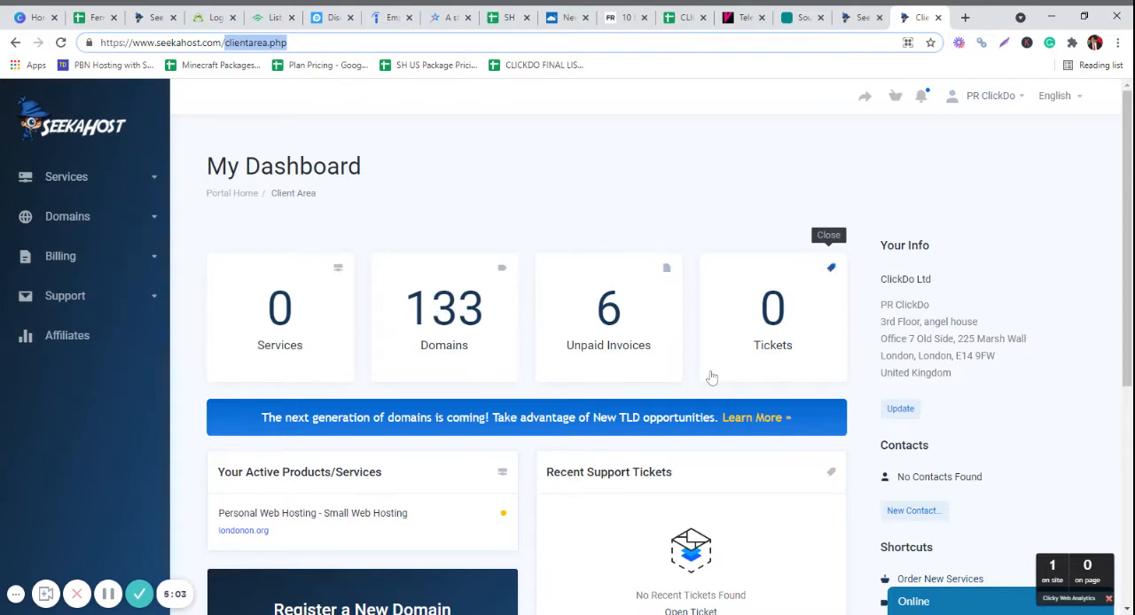
pyautogui.click(854, 17)
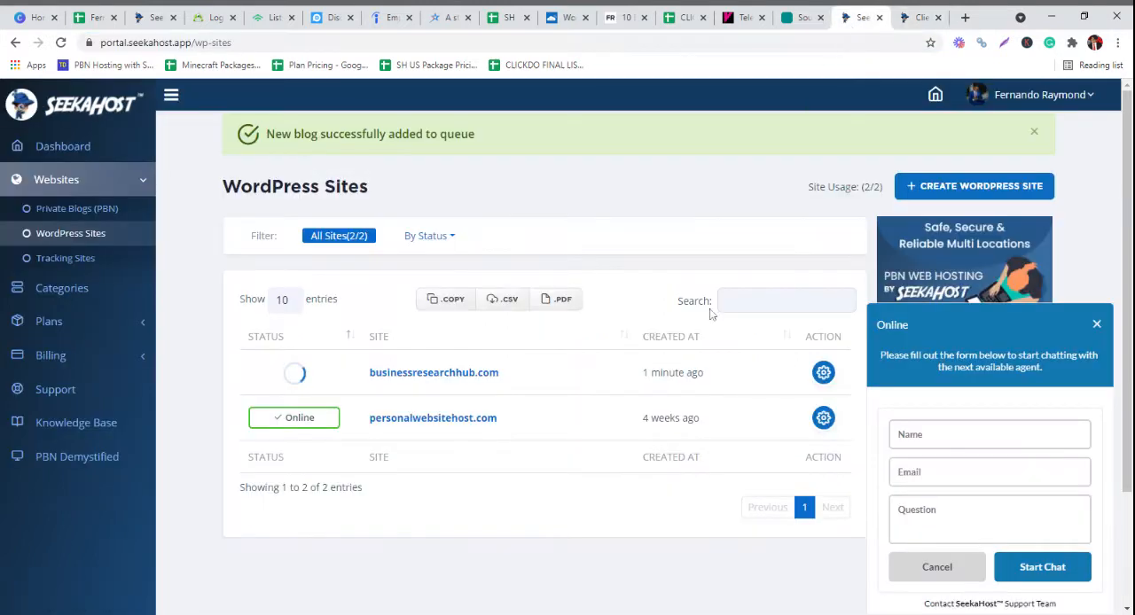
pyautogui.click(1097, 323)
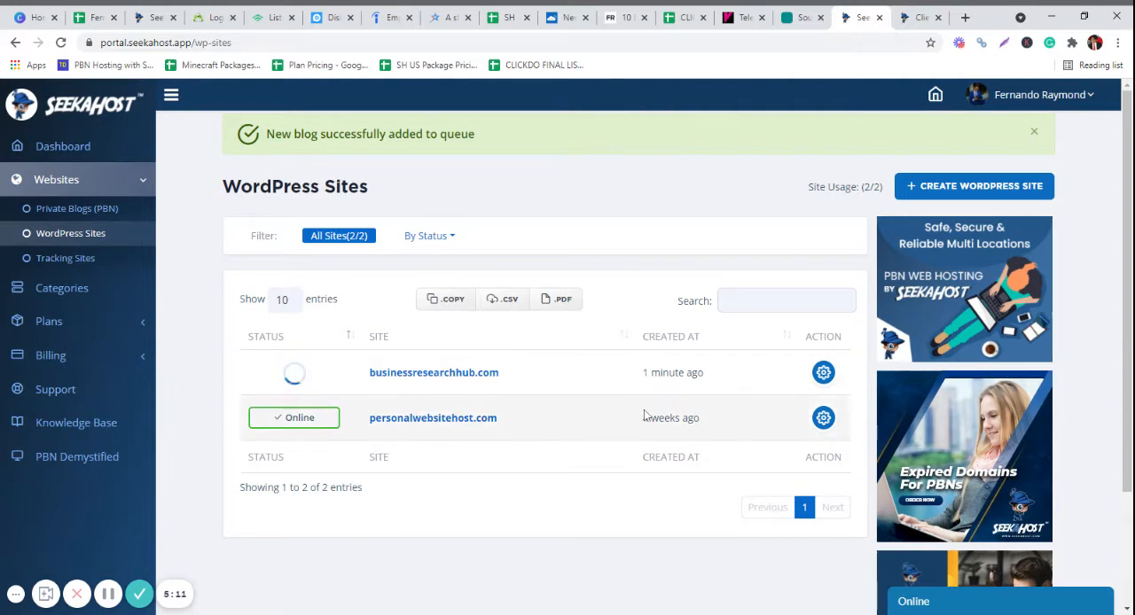
pyautogui.click(917, 19)
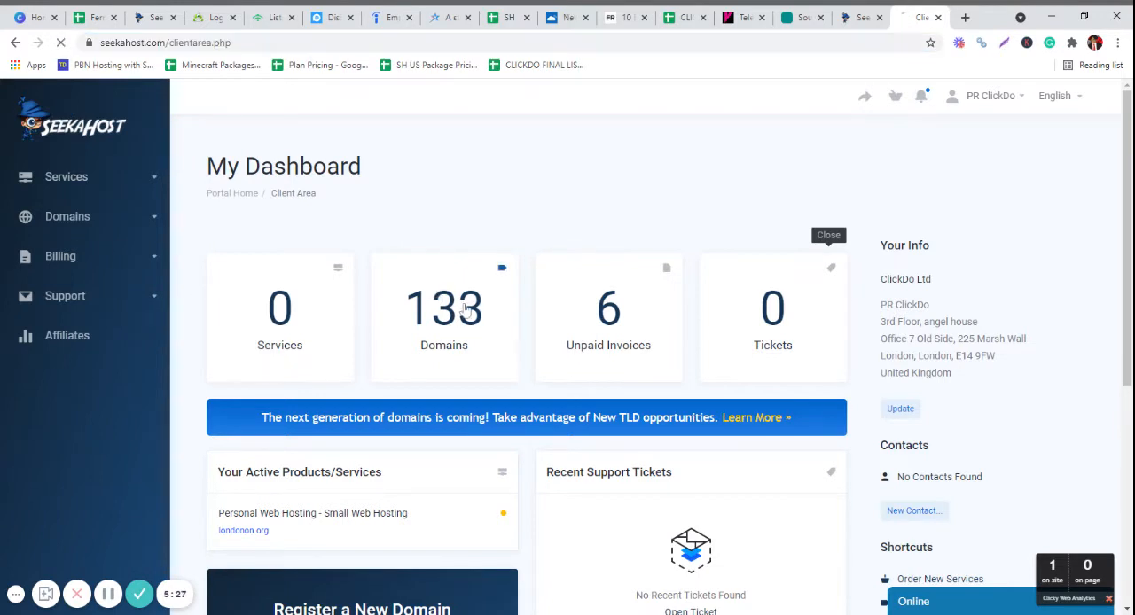
pyautogui.click(849, 21)
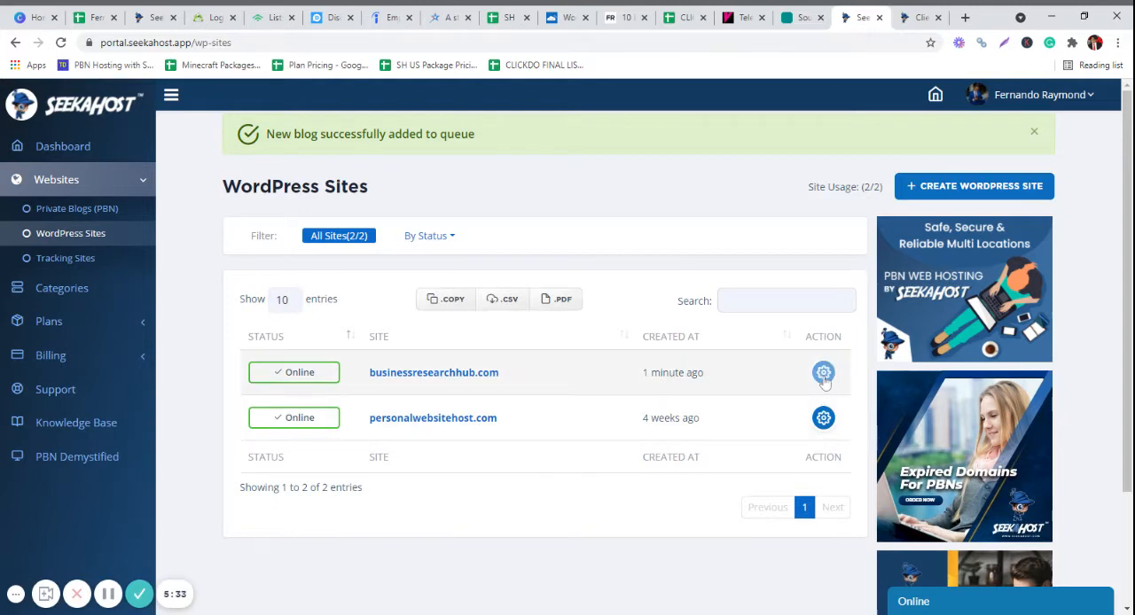
# - Open the site information of businessresearchhub.com and view its nameservers and login details
pyautogui.click(823, 373)
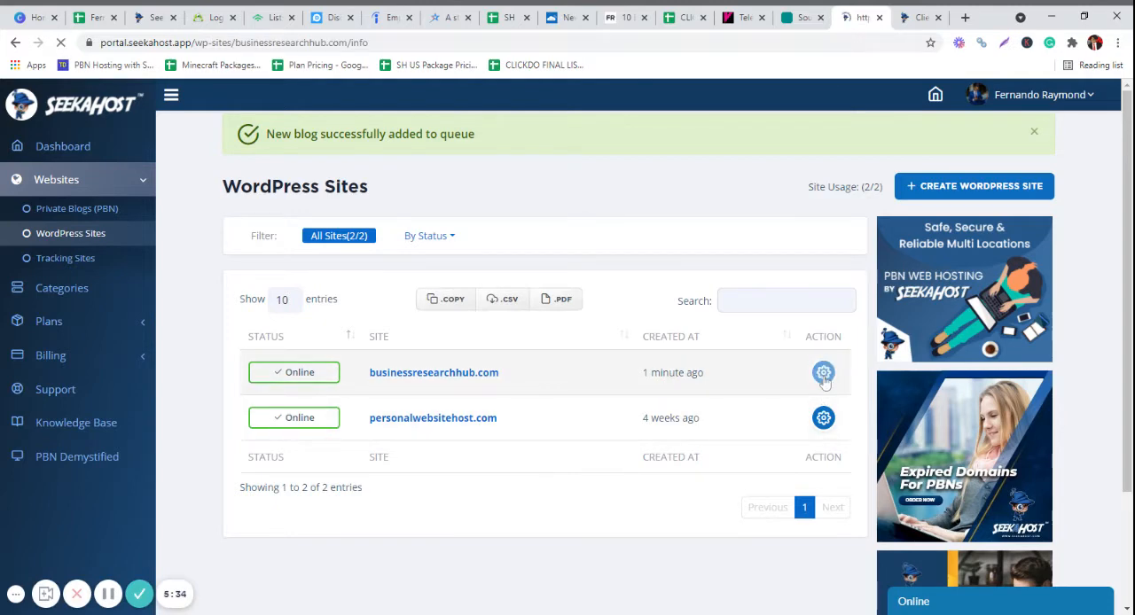
pyautogui.scroll(-7, 824, 380)
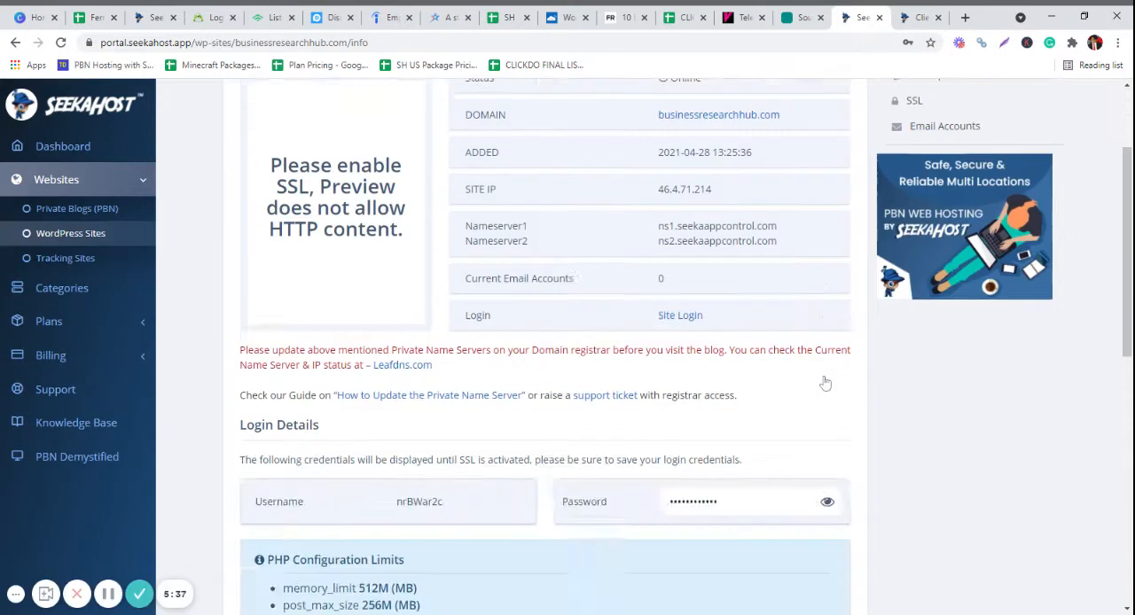
# - Copy the Nameserver1 address from the Blog info of businessresearchhub.com
pyautogui.scroll(3, 725, 345)
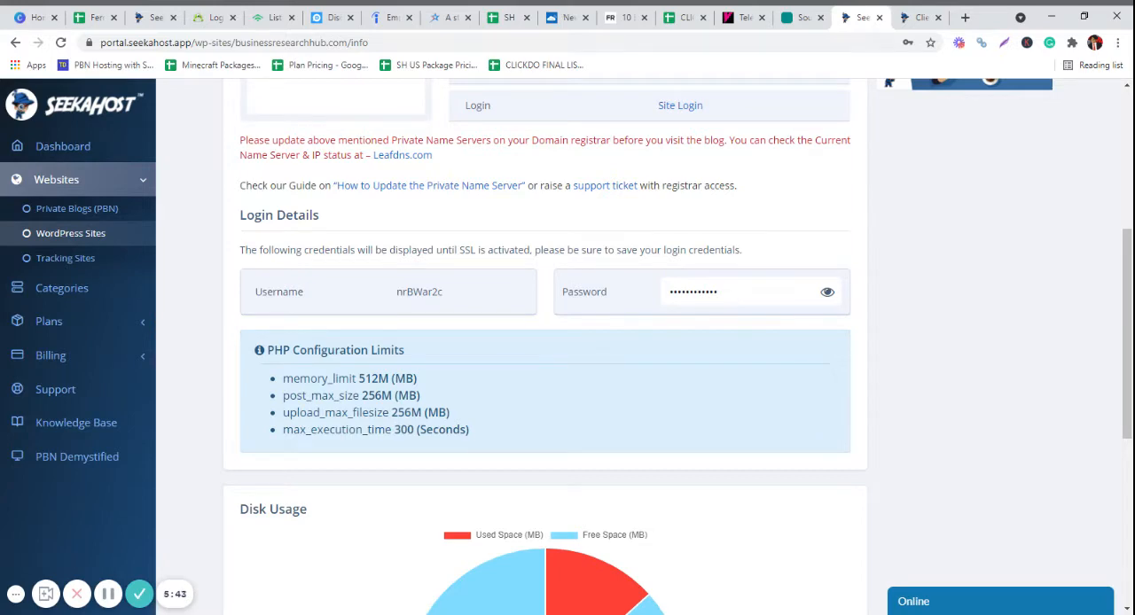
pyautogui.scroll(3, 735, 293)
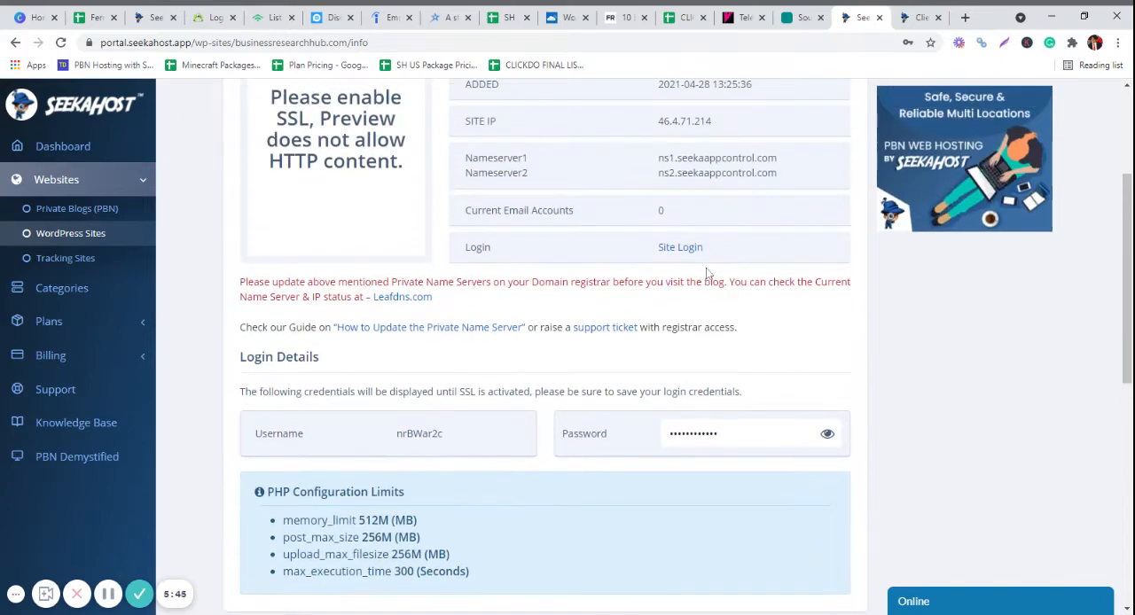
pyautogui.scroll(1, 981, 255)
pyautogui.scroll(2, 981, 255)
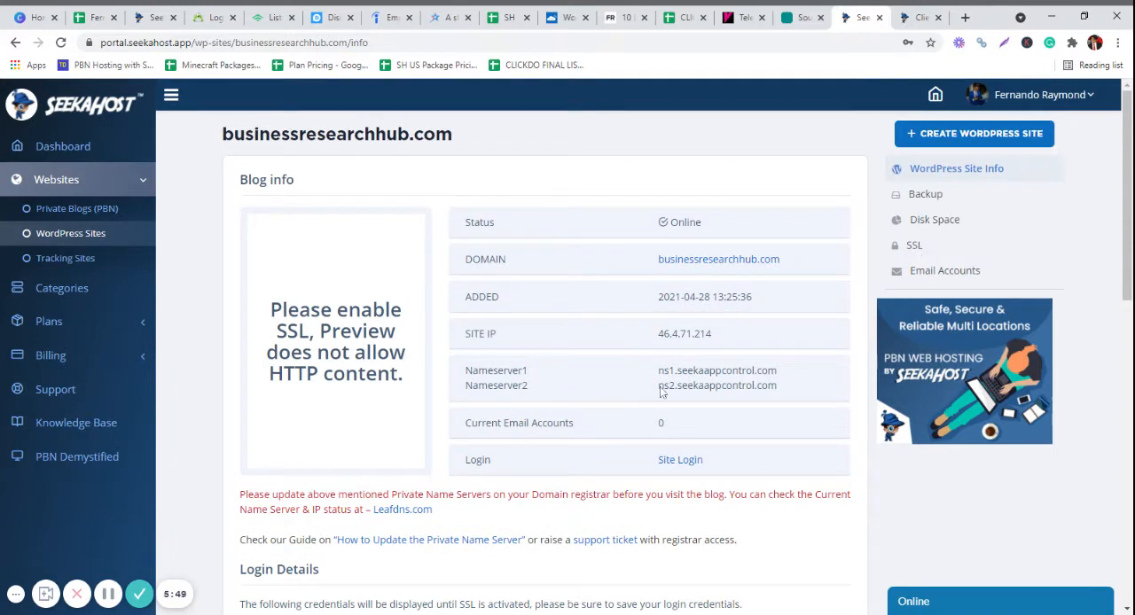
pyautogui.moveTo(658, 373); pyautogui.dragTo(778, 375)
pyautogui.hotkey('ctrl', 'c')
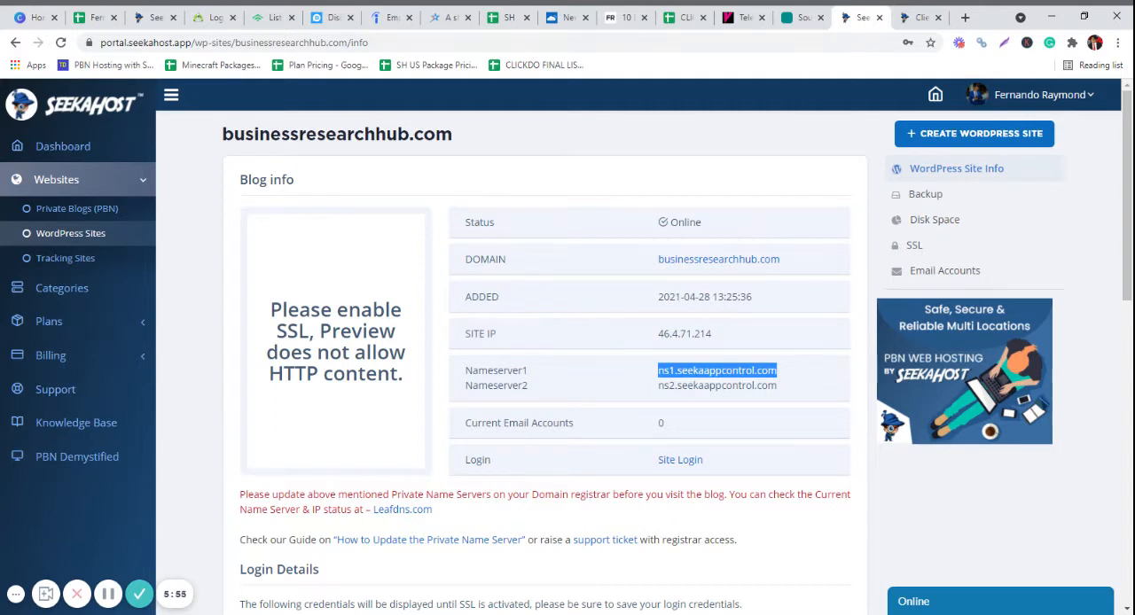
# - In the seekahost.com client area, open nameserver management for businessresearchhub.com and choose to use custom nameservers
pyautogui.click(919, 18)
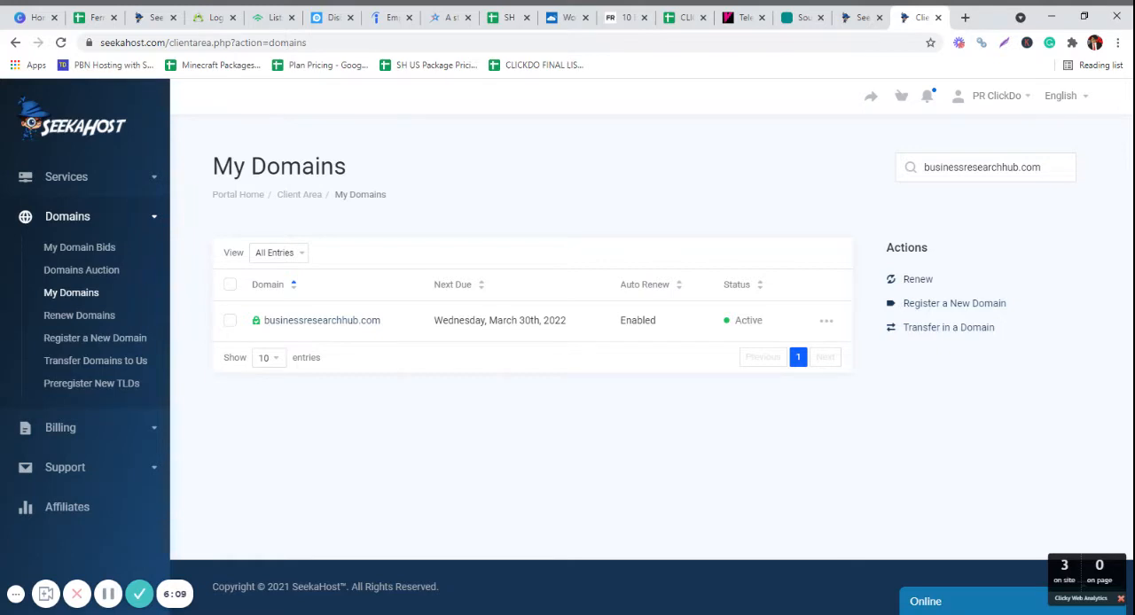
pyautogui.click(826, 324)
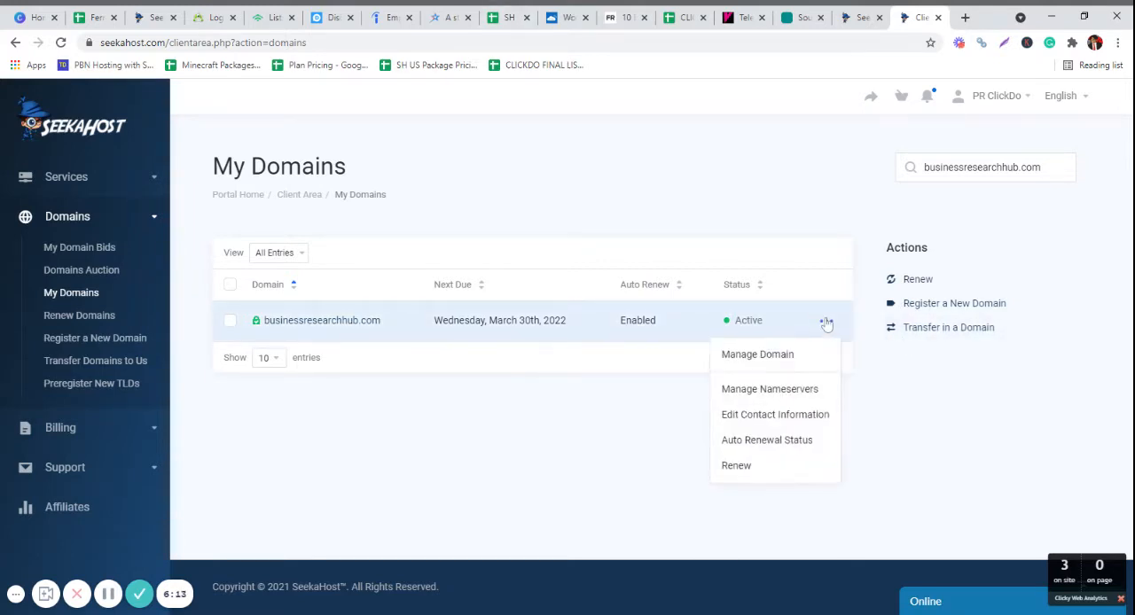
pyautogui.click(759, 390)
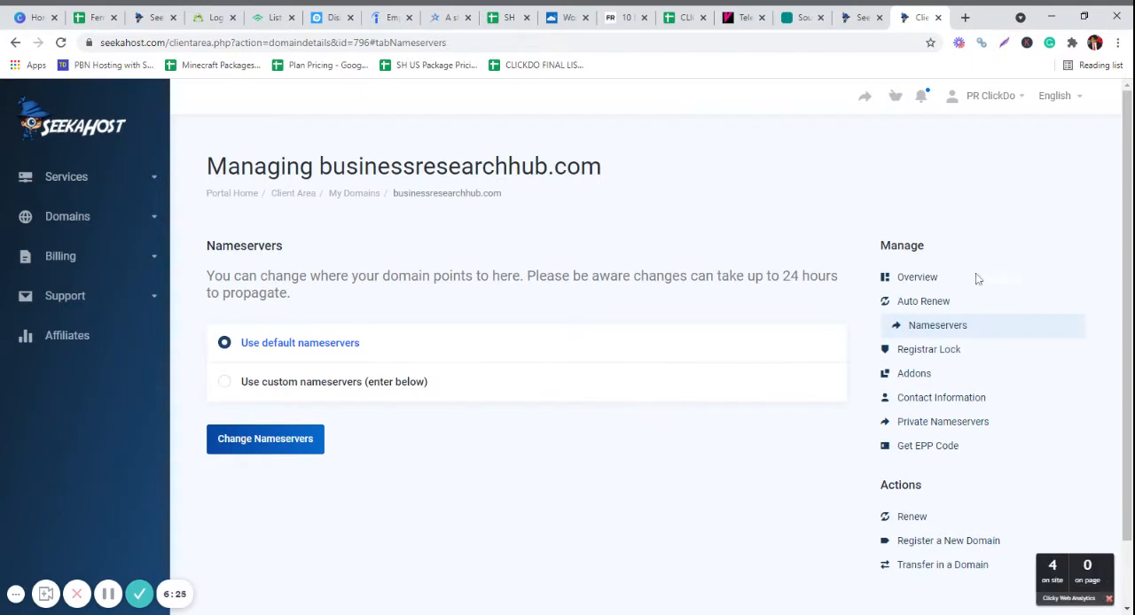
pyautogui.click(225, 388)
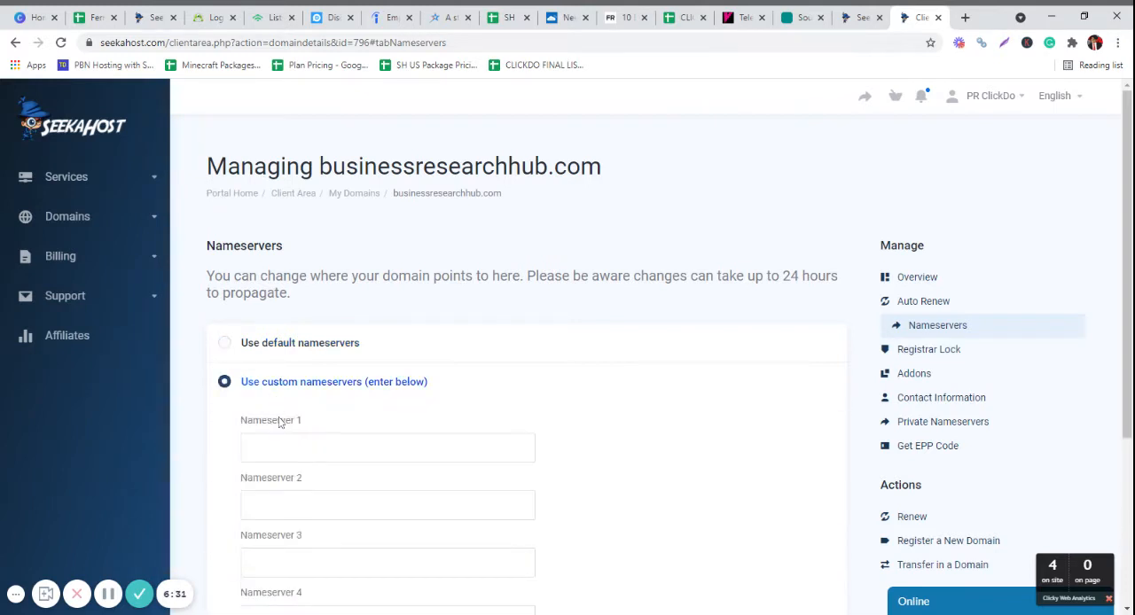
# - Enter ns1.seekaappcontrol.com as Nameserver 1 and ns2.seekaappcontrol.com as Nameserver 2
pyautogui.scroll(-3, 278, 423)
pyautogui.click(297, 192)
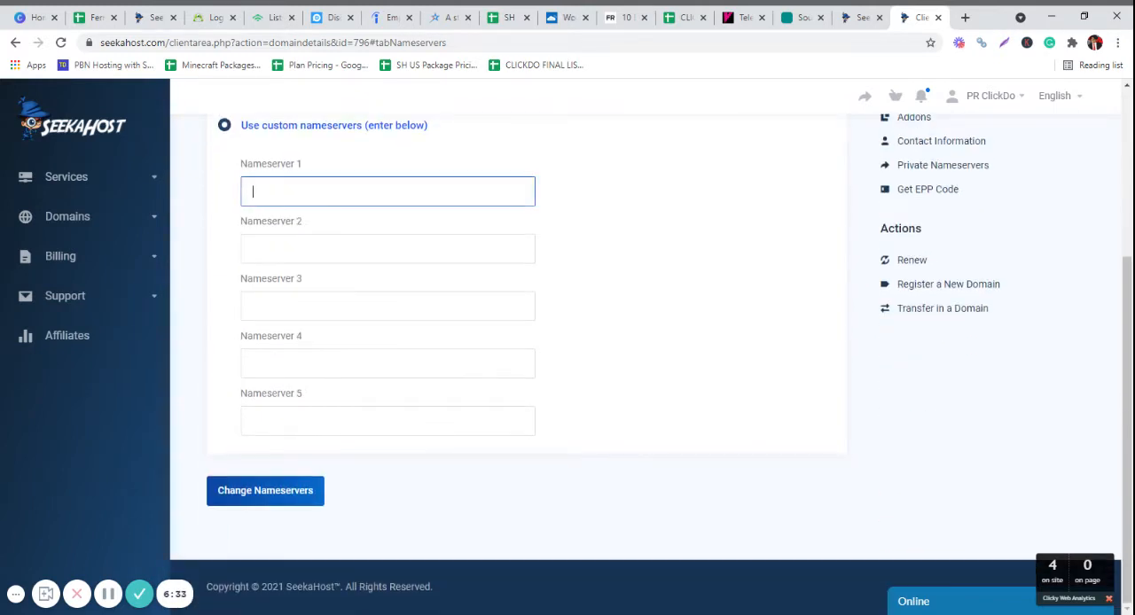
pyautogui.hotkey('ctrl', 'v')
pyautogui.press('Tab')
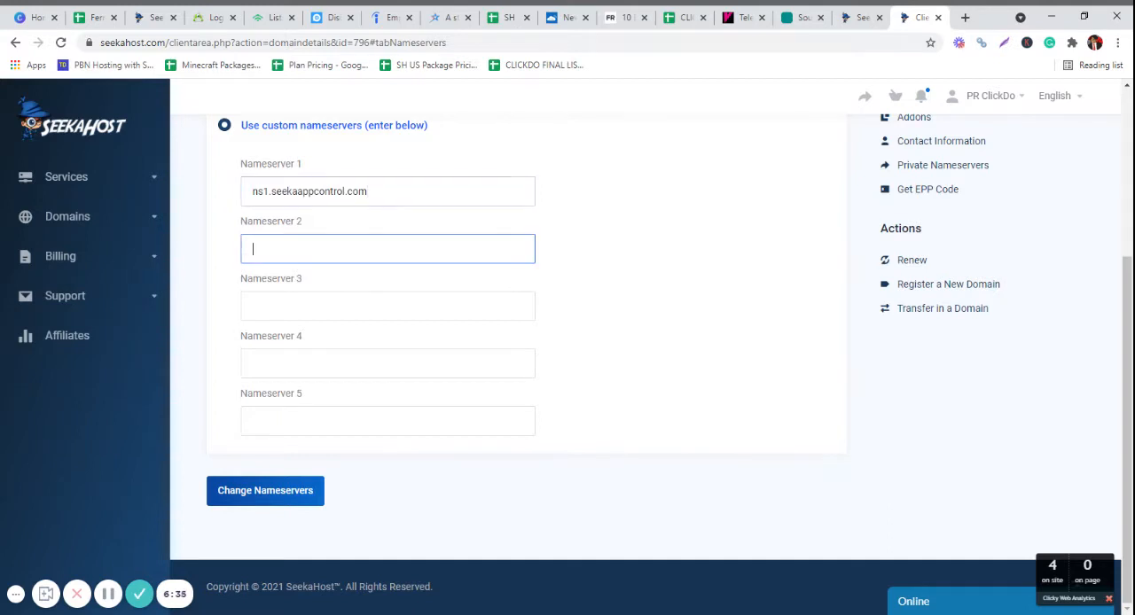
pyautogui.hotkey('ctrl', 'v')
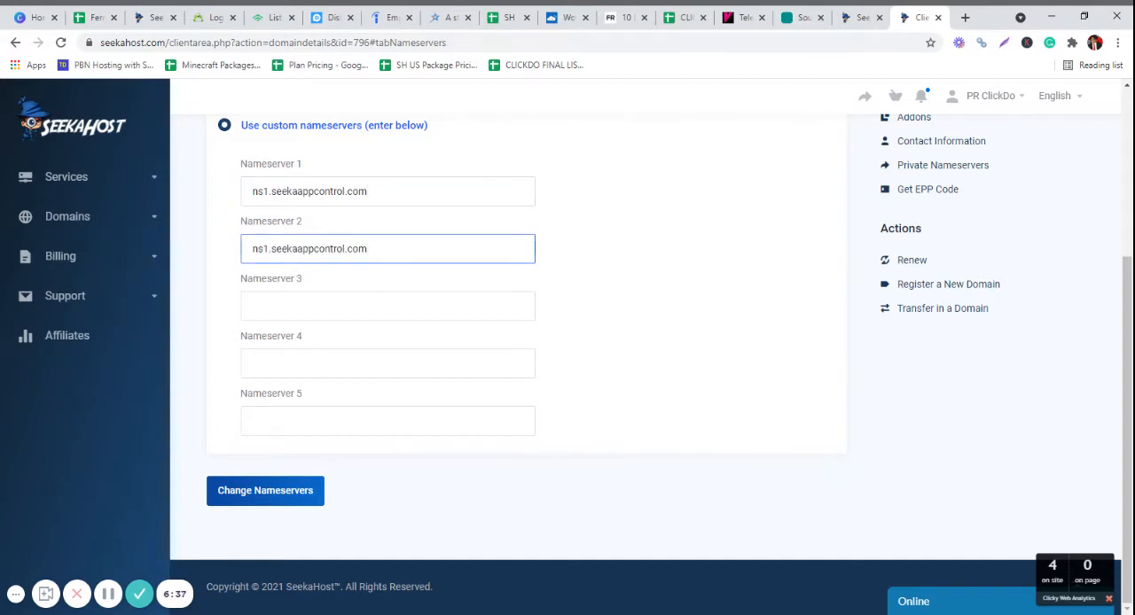
pyautogui.press('BackSpace')
pyautogui.write('2')
pyautogui.click(736, 313)
pyautogui.scroll(2, 736, 312)
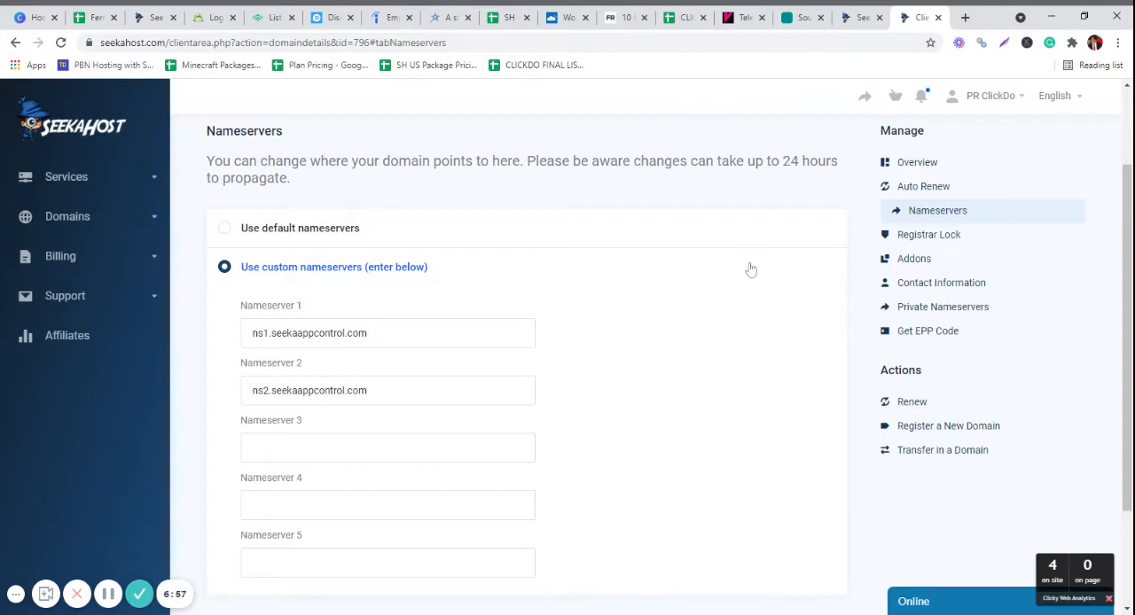
# - Compare the entered nameservers with those in the site information and save the nameserver change for the domain
pyautogui.click(854, 16)
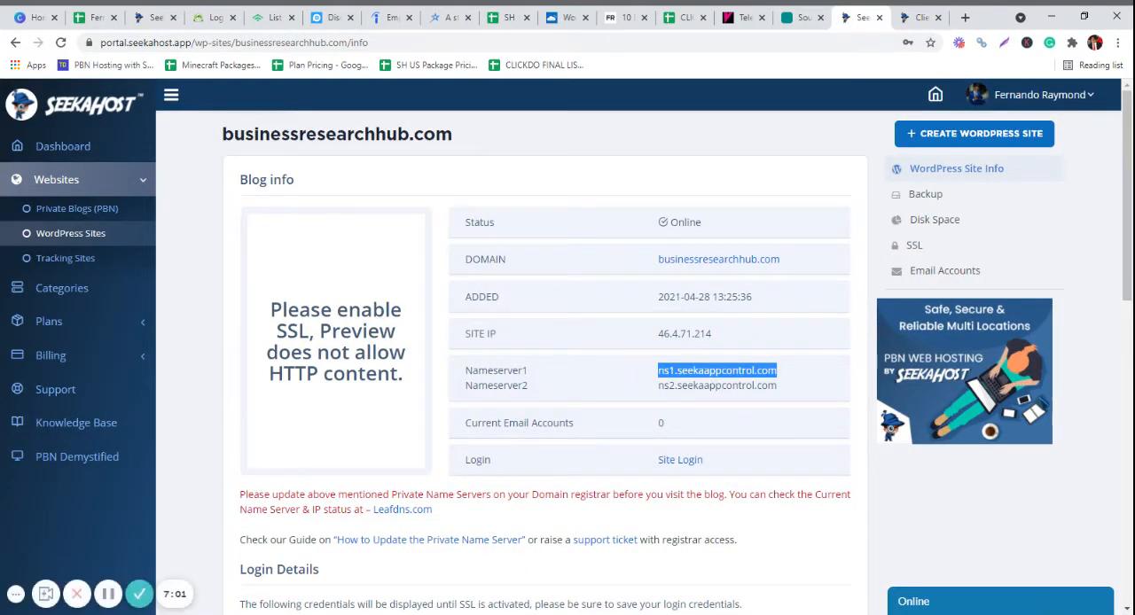
pyautogui.click(917, 17)
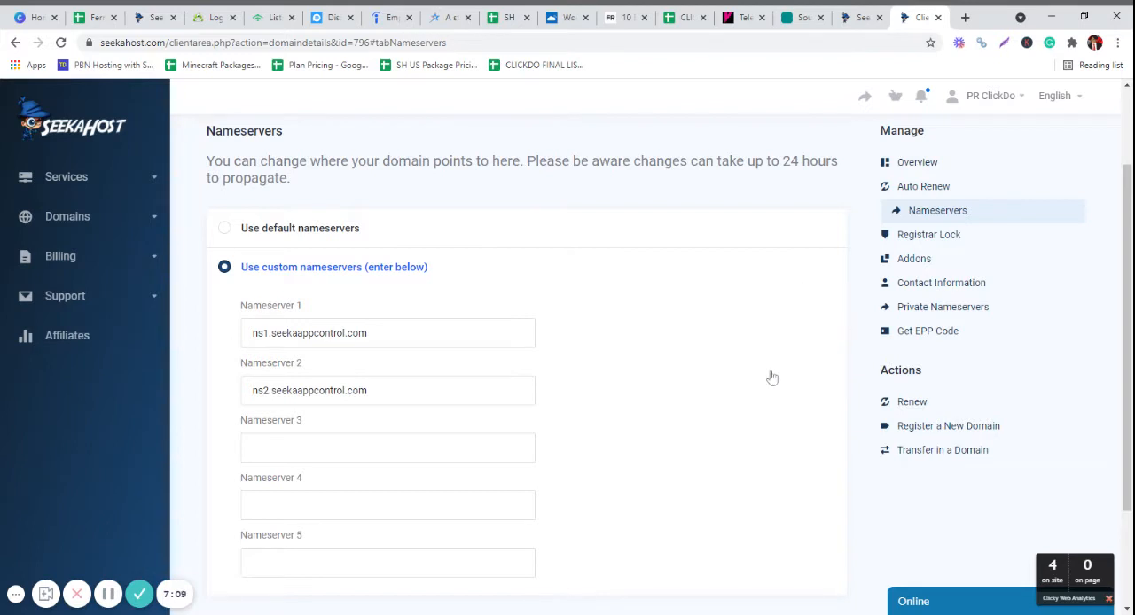
pyautogui.scroll(-2, 736, 378)
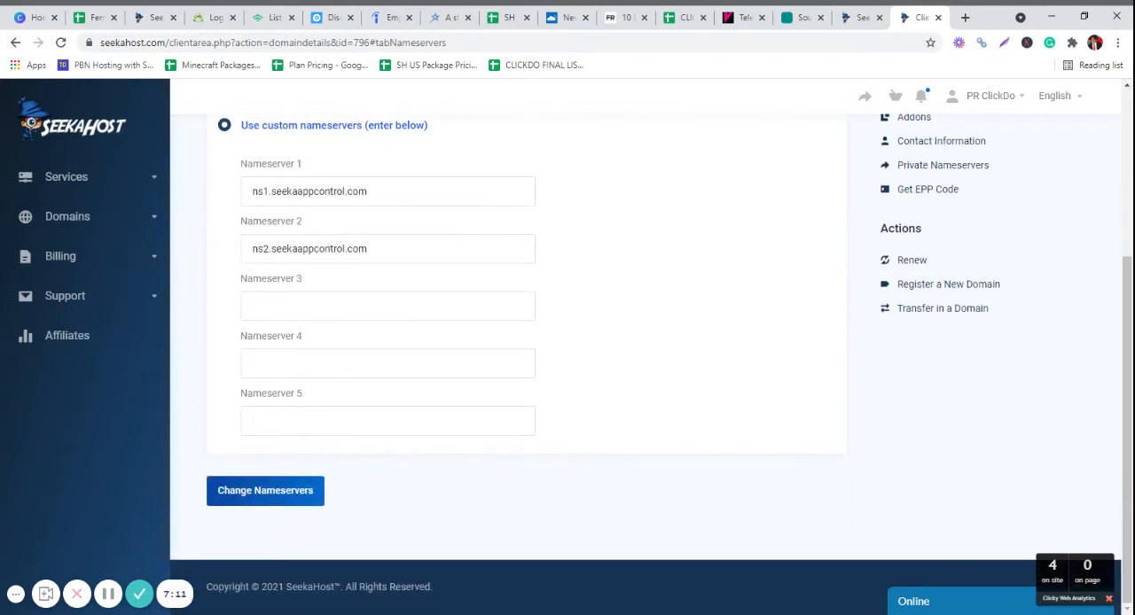
pyautogui.click(268, 494)
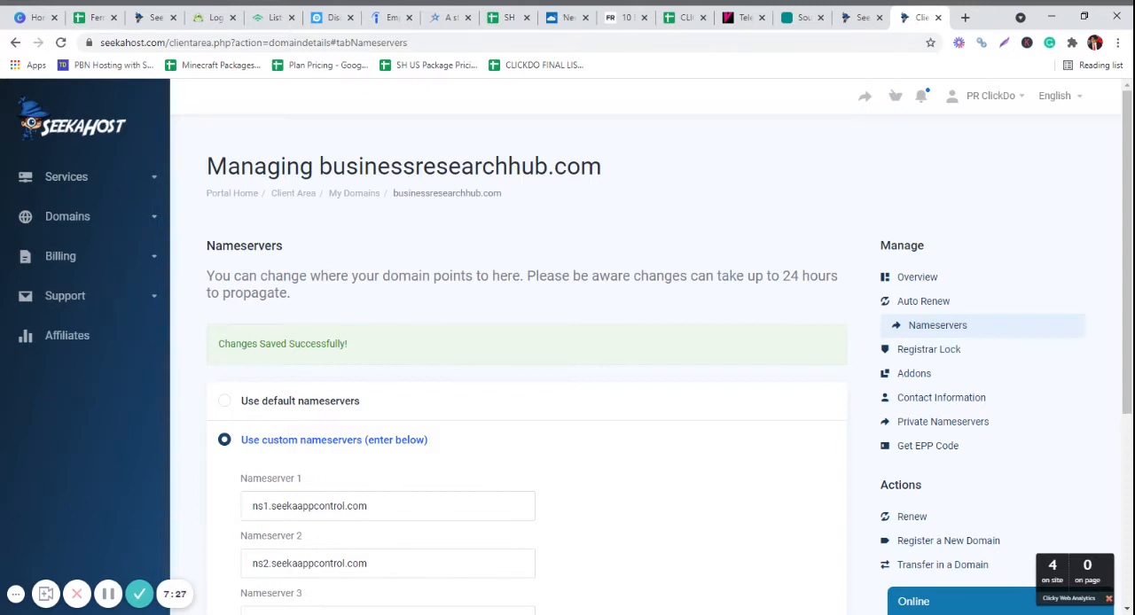
pyautogui.scroll(-2, 444, 435)
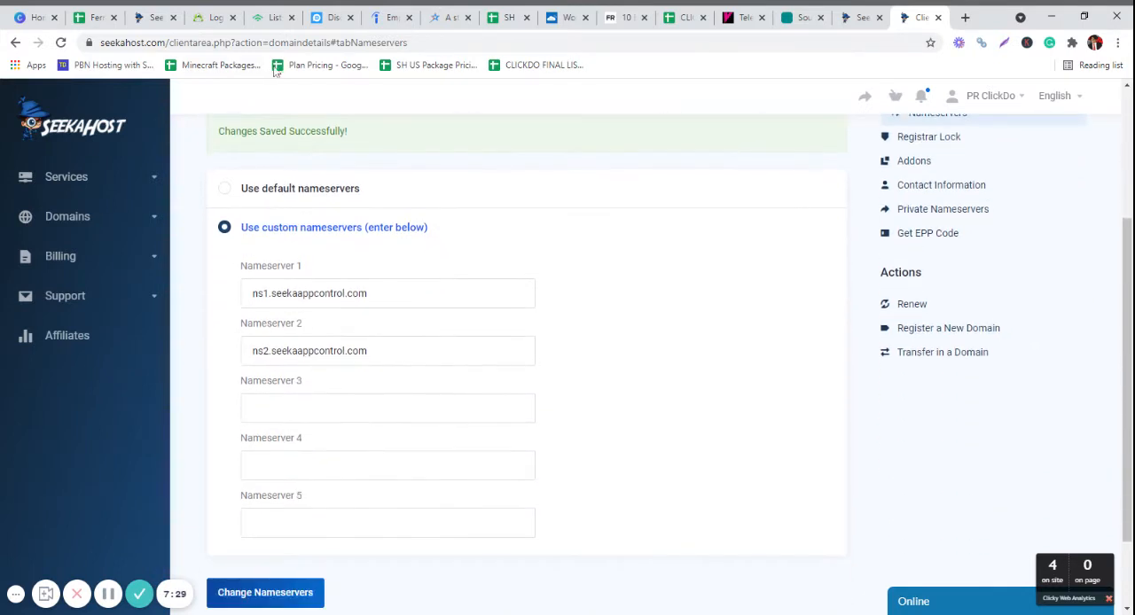
# - Copy the username from the site's Login Details and paste it into a new browser tab to keep it at hand
pyautogui.click(851, 18)
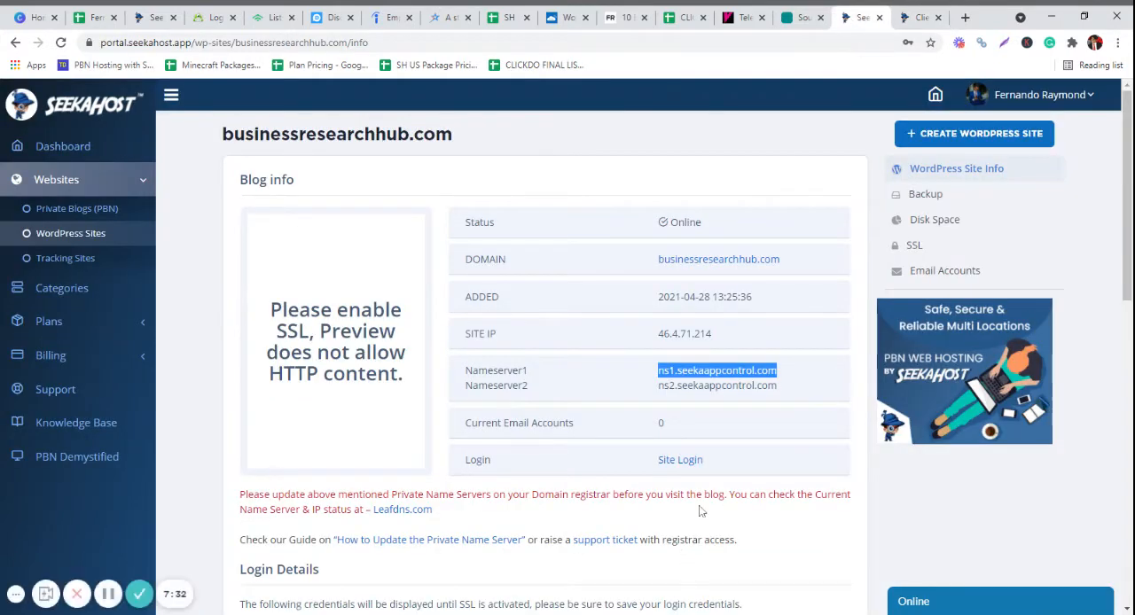
pyautogui.scroll(-1, 700, 511)
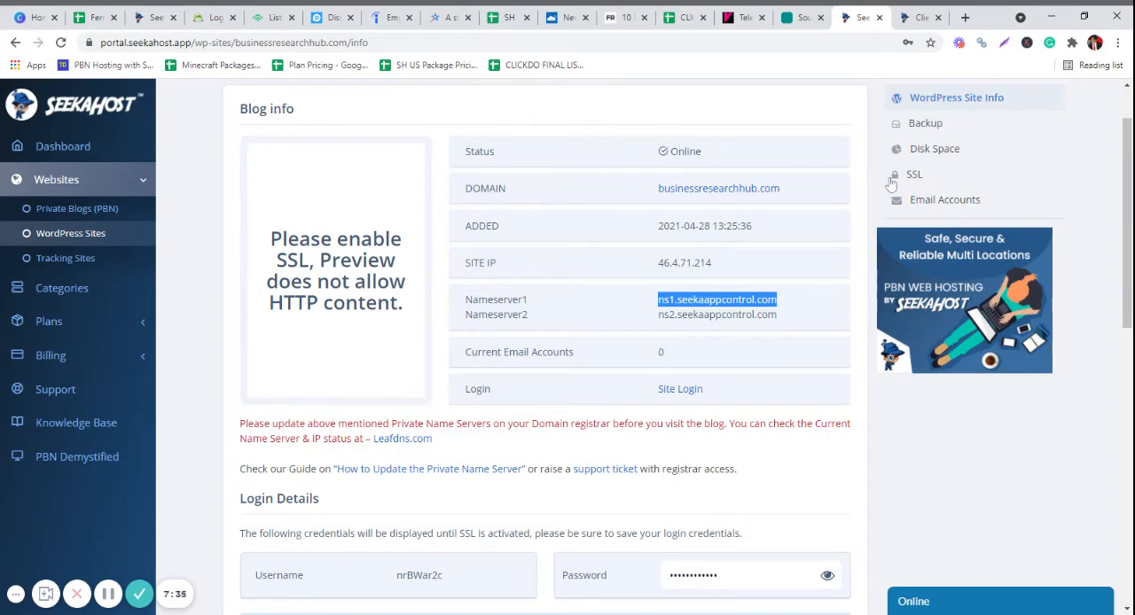
pyautogui.scroll(-3, 864, 240)
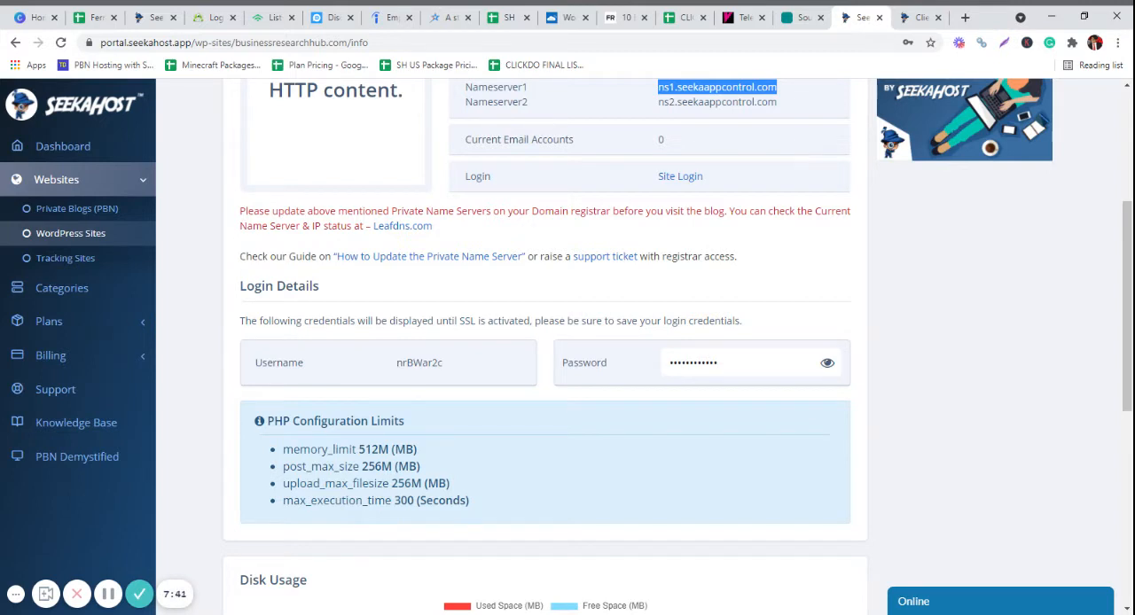
pyautogui.moveTo(396, 367); pyautogui.dragTo(449, 364)
pyautogui.hotkey('ctrl', 'c')
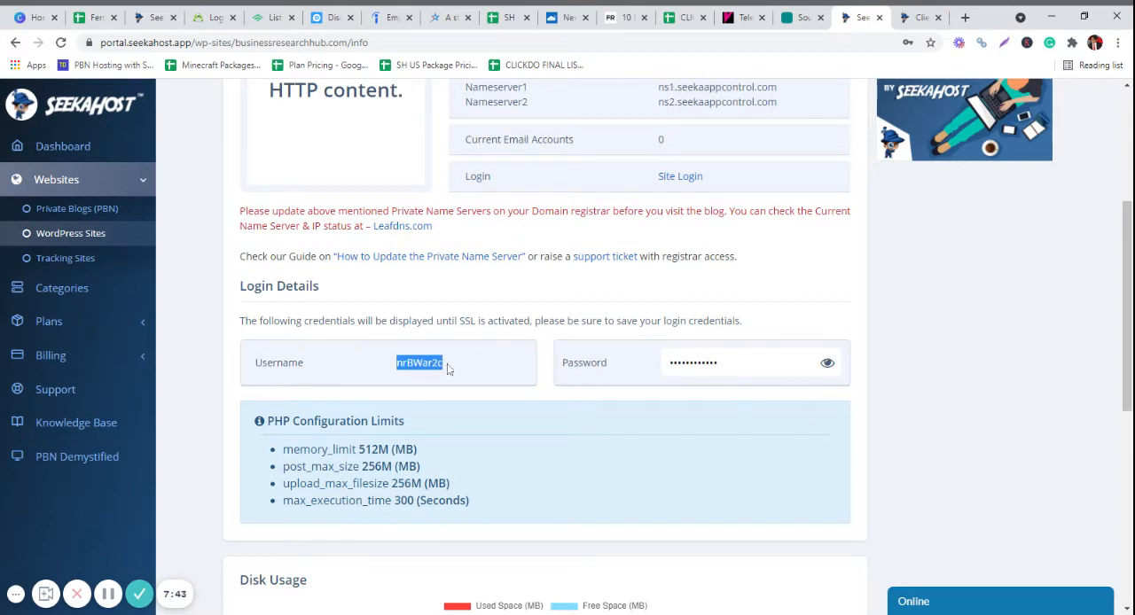
pyautogui.click(965, 16)
pyautogui.hotkey('ctrl', 'v')
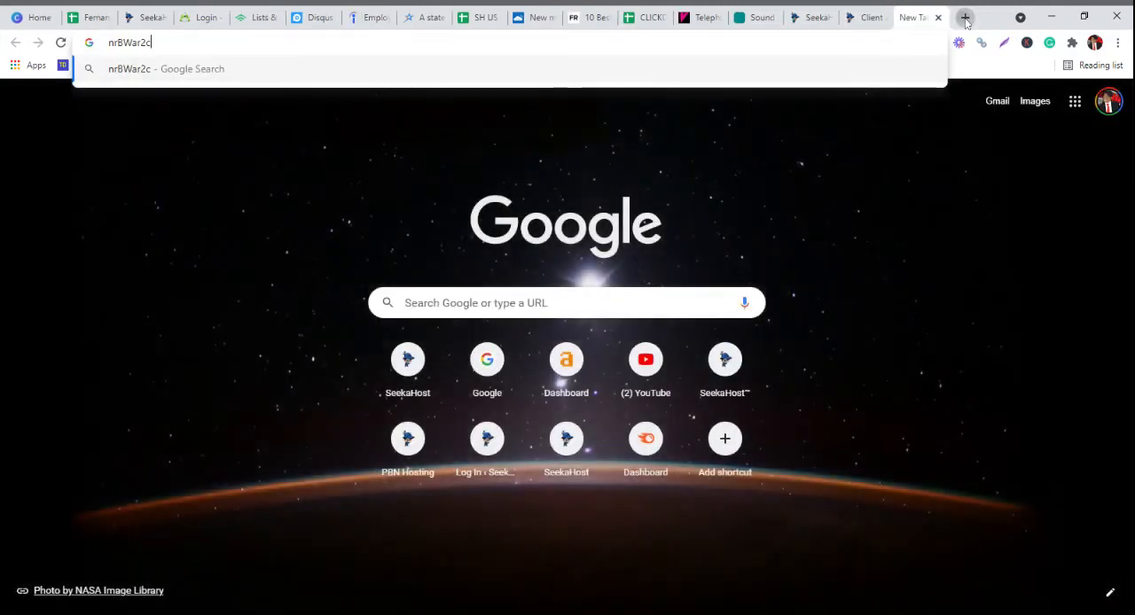
# - Reveal the password in the site's Login Details, copy it and paste the password into a second new browser tab
pyautogui.click(965, 17)
pyautogui.click(832, 17)
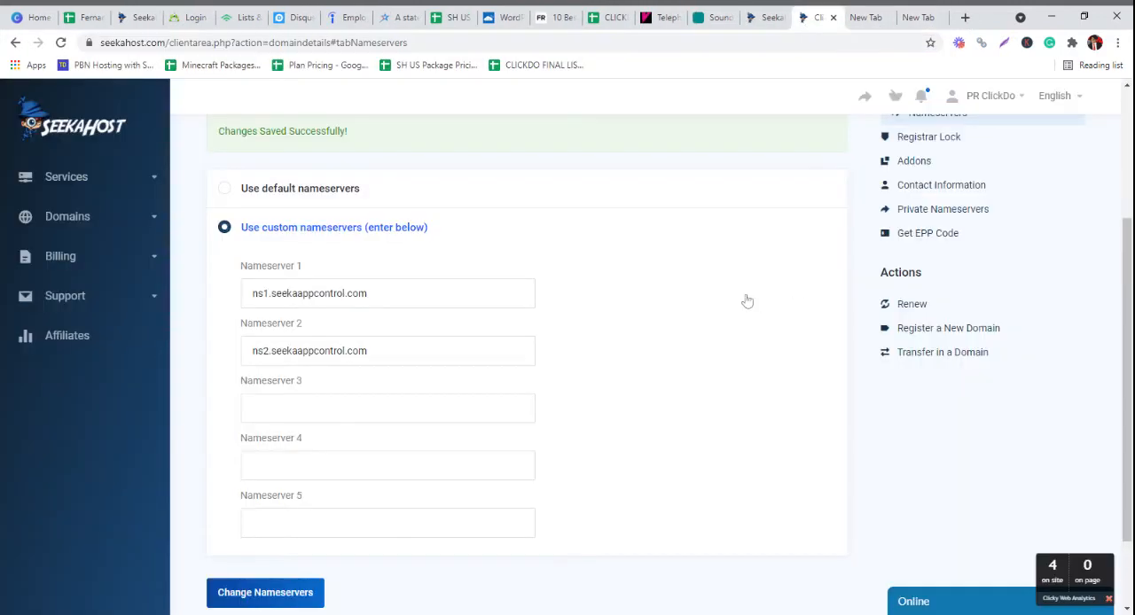
pyautogui.click(765, 17)
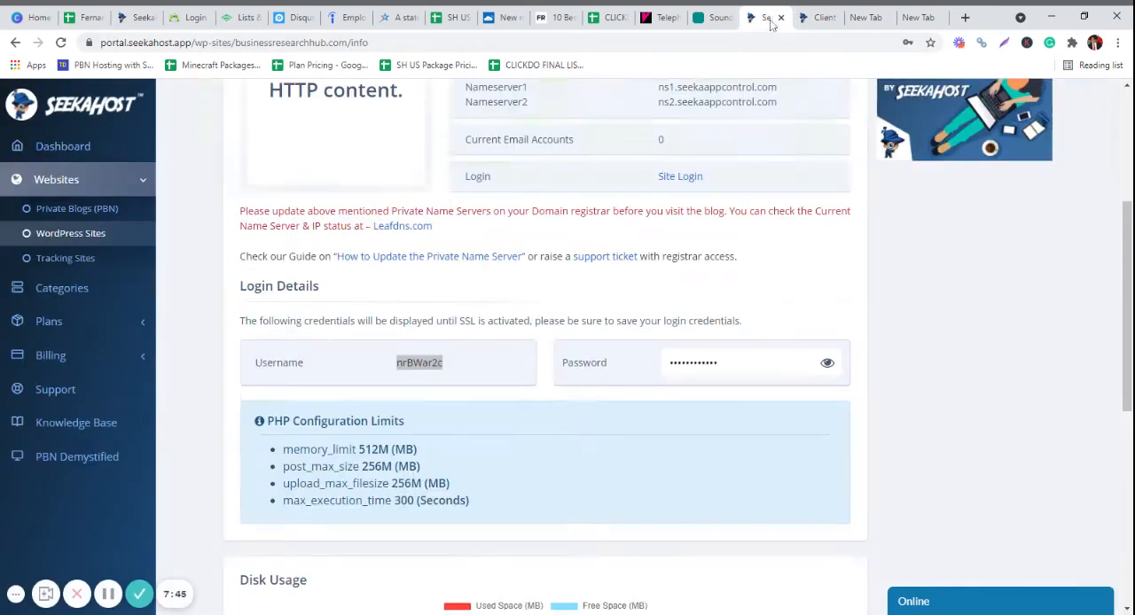
pyautogui.click(827, 364)
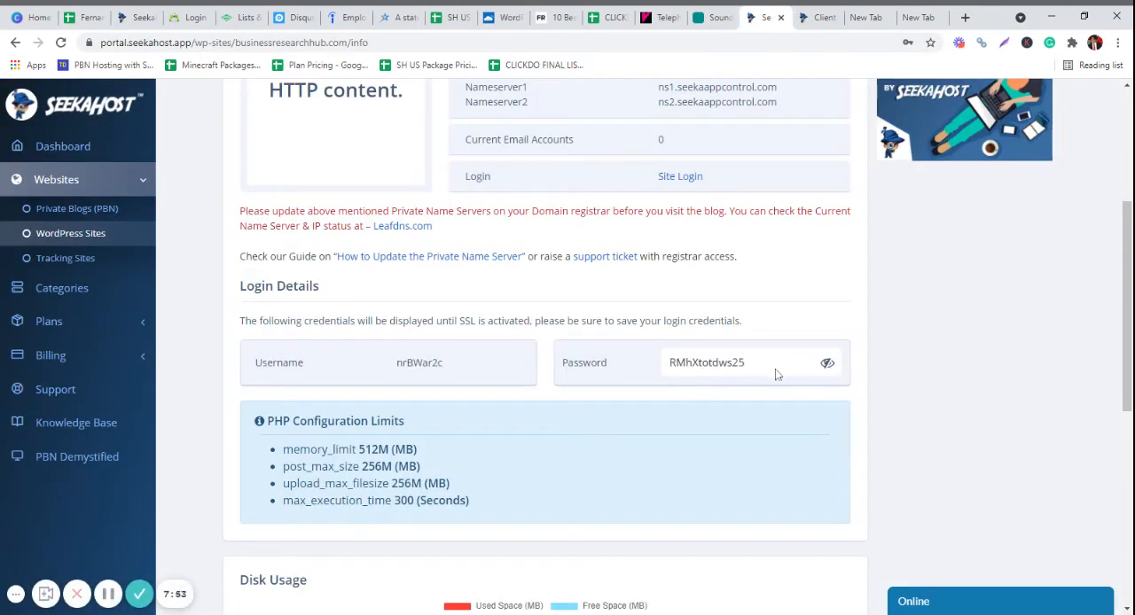
pyautogui.moveTo(754, 365); pyautogui.dragTo(678, 363)
pyautogui.hotkey('ctrl', 'c')
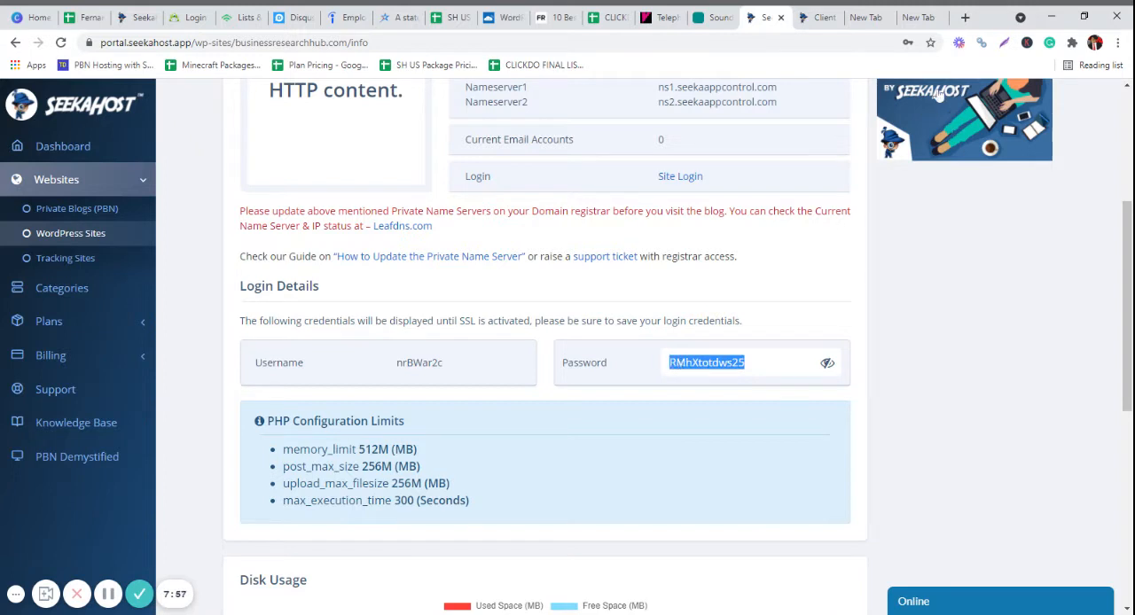
pyautogui.click(965, 16)
pyautogui.hotkey('ctrl', 'v')
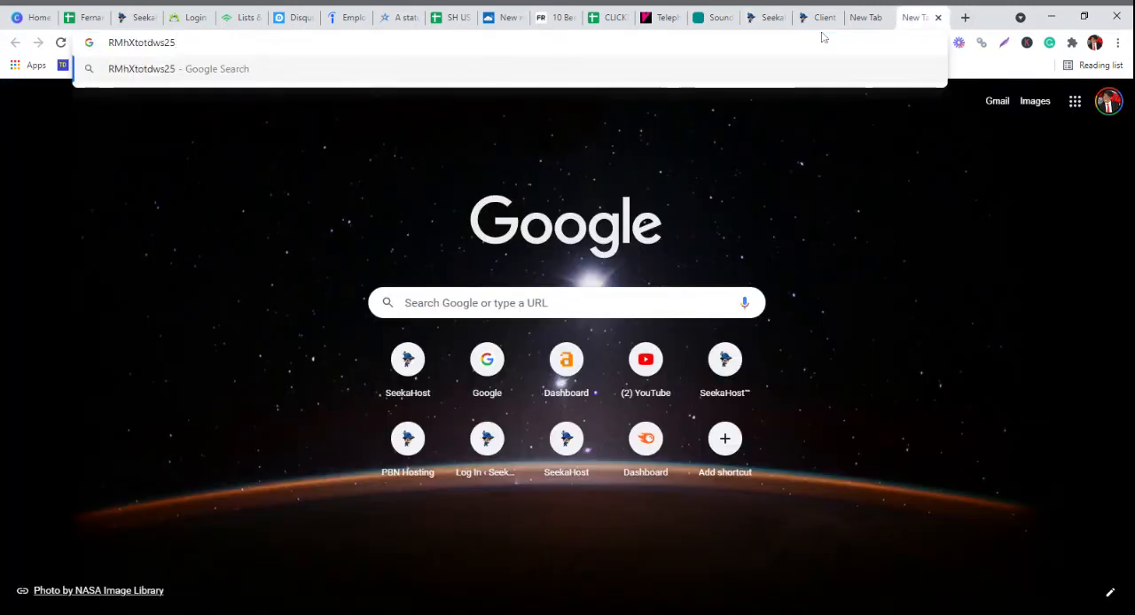
# - Review the site information of businessresearchhub.com, including its nameservers, login details and PHP configuration limits
pyautogui.click(821, 18)
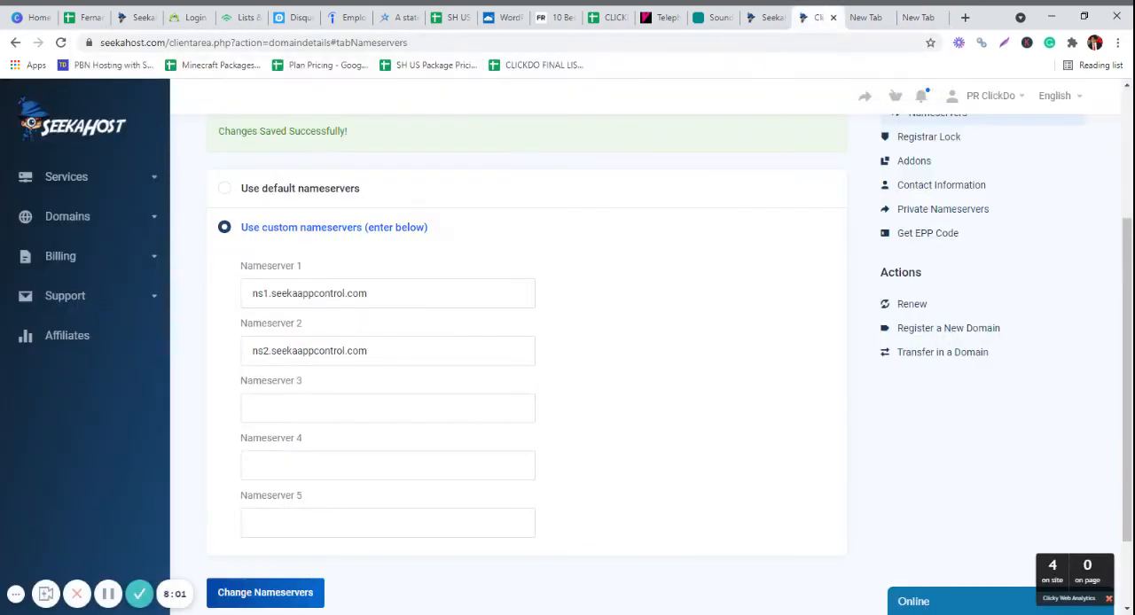
pyautogui.click(768, 18)
pyautogui.scroll(3, 692, 415)
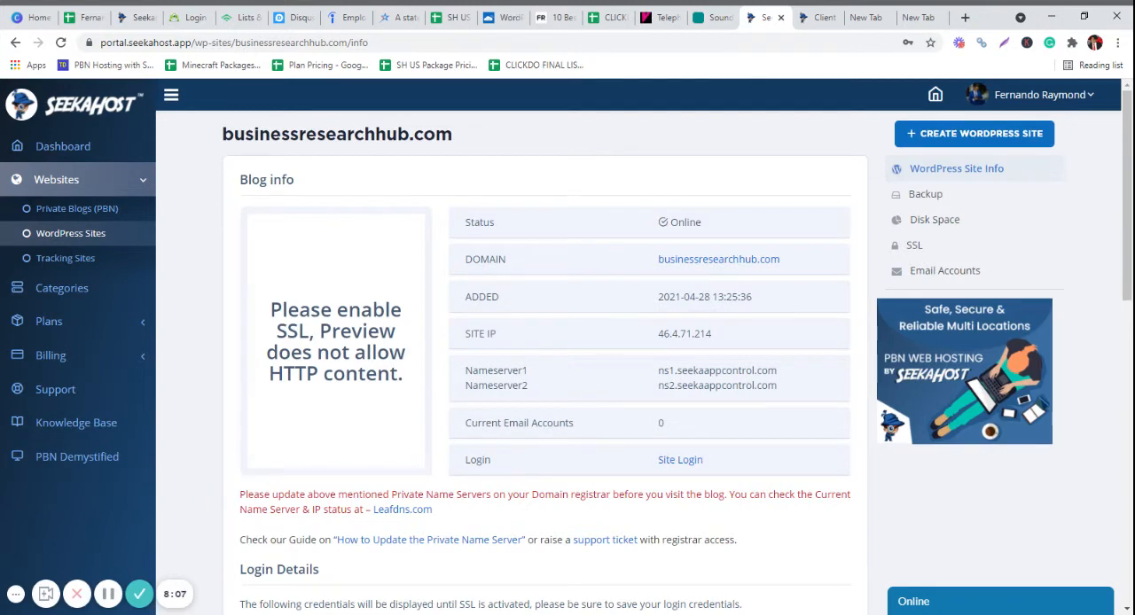
pyautogui.scroll(-3, 689, 413)
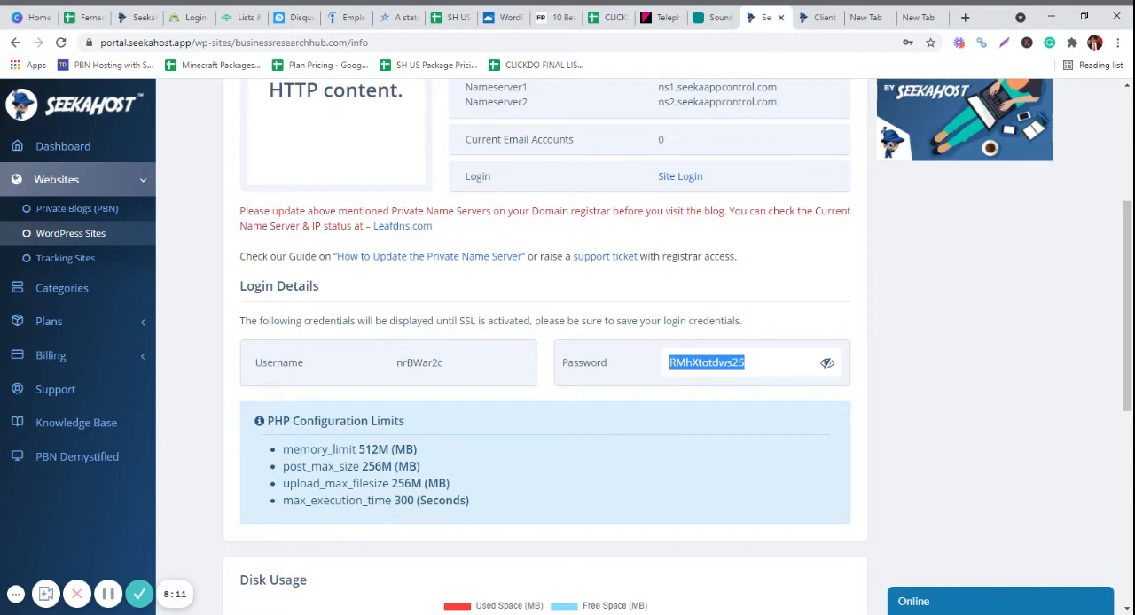
pyautogui.scroll(-5, 688, 408)
pyautogui.scroll(6, 689, 408)
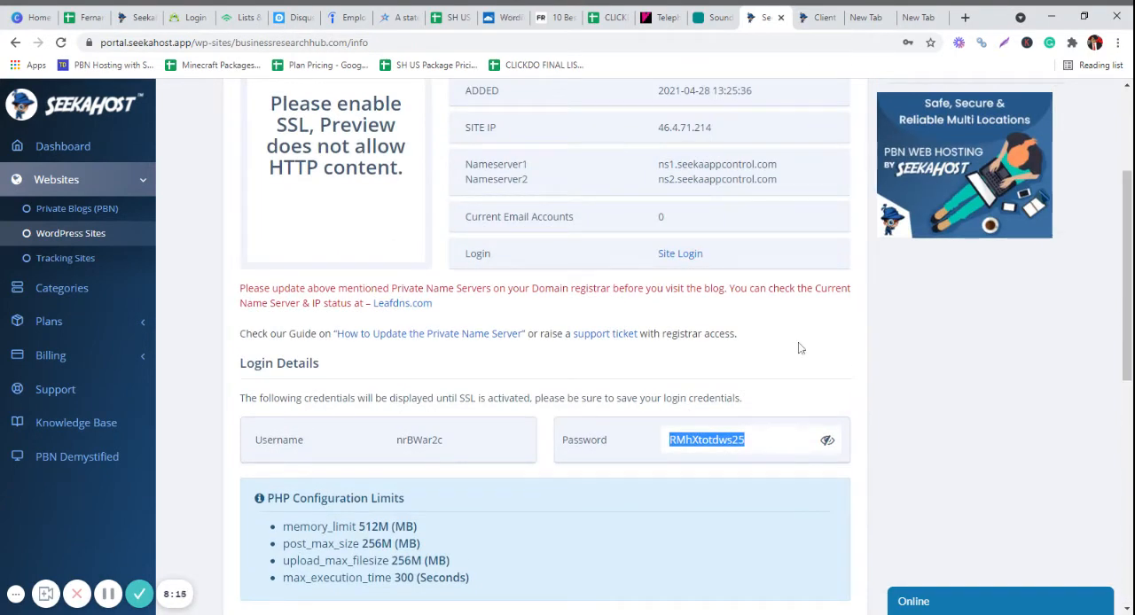
pyautogui.scroll(3, 754, 310)
pyautogui.scroll(-3, 701, 372)
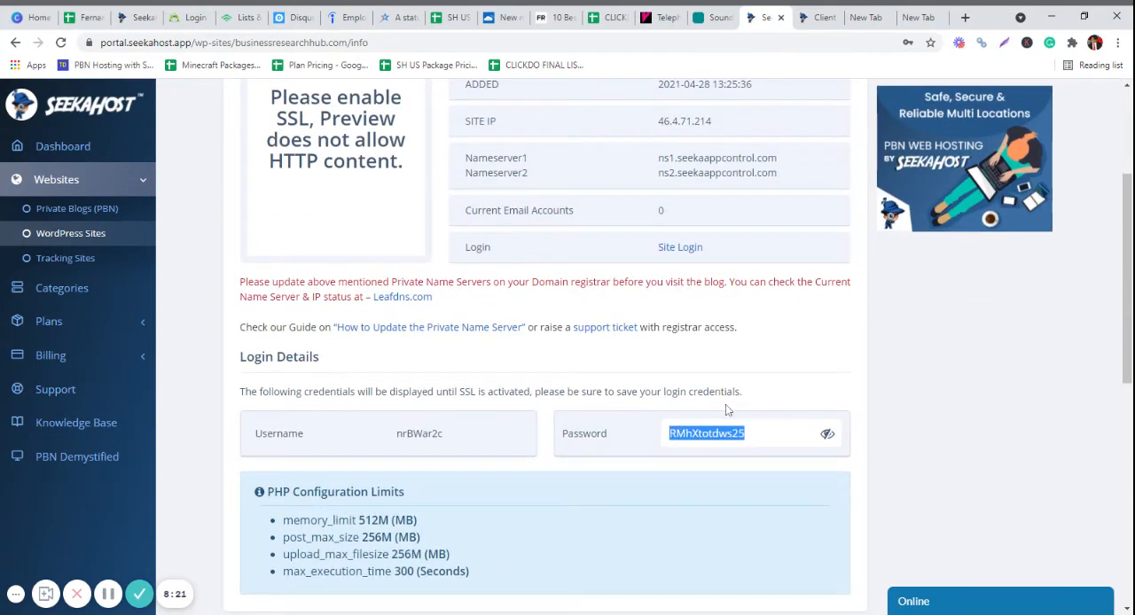
# - Open the SSL settings of businessresearchhub.com and enable its SSL certificate
pyautogui.scroll(3, 726, 404)
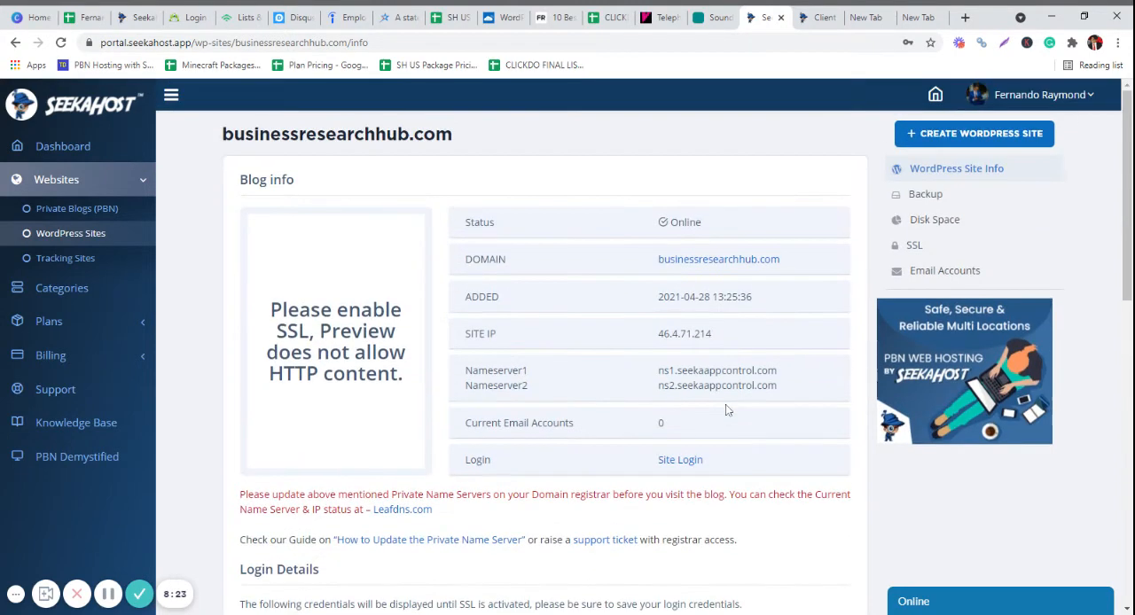
pyautogui.click(912, 247)
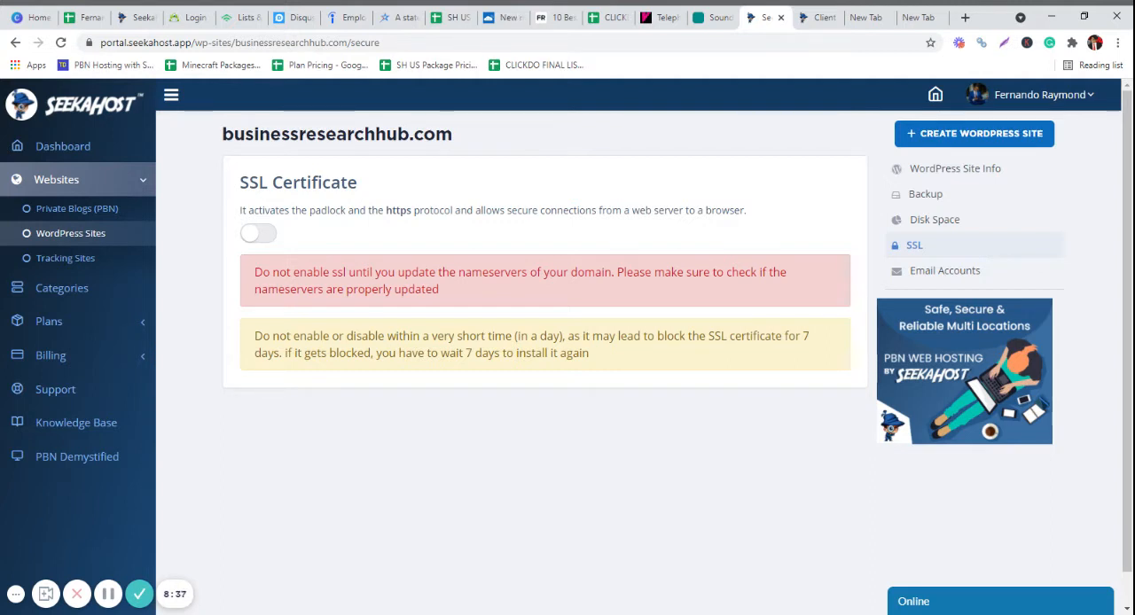
pyautogui.click(264, 235)
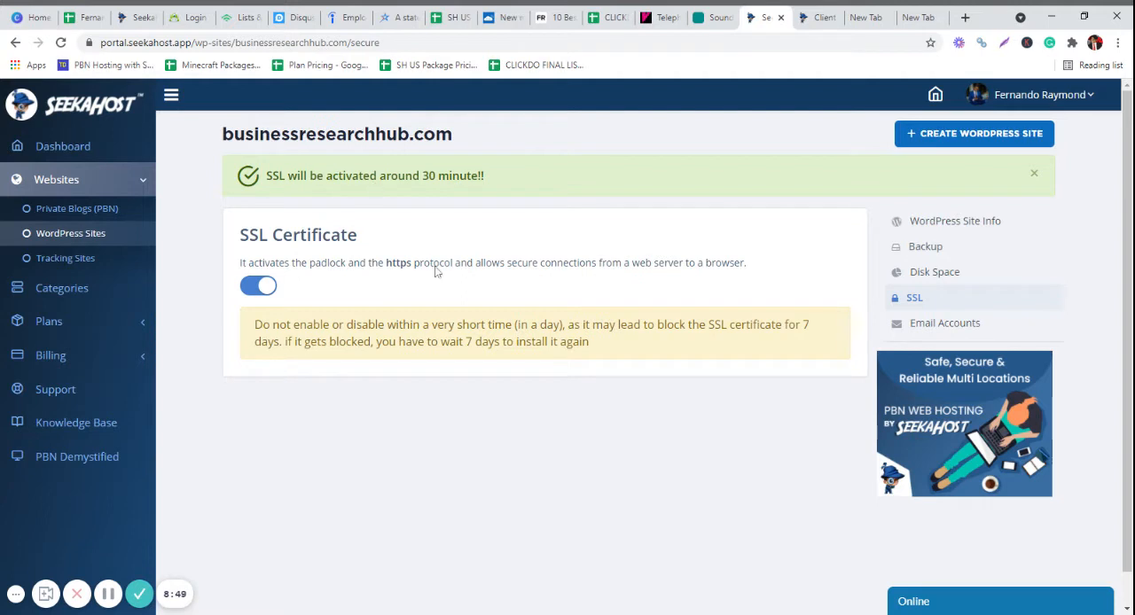
# - Open the WordPress login page from the site information of businessresearchhub.com, and view the live site's home page
pyautogui.click(949, 224)
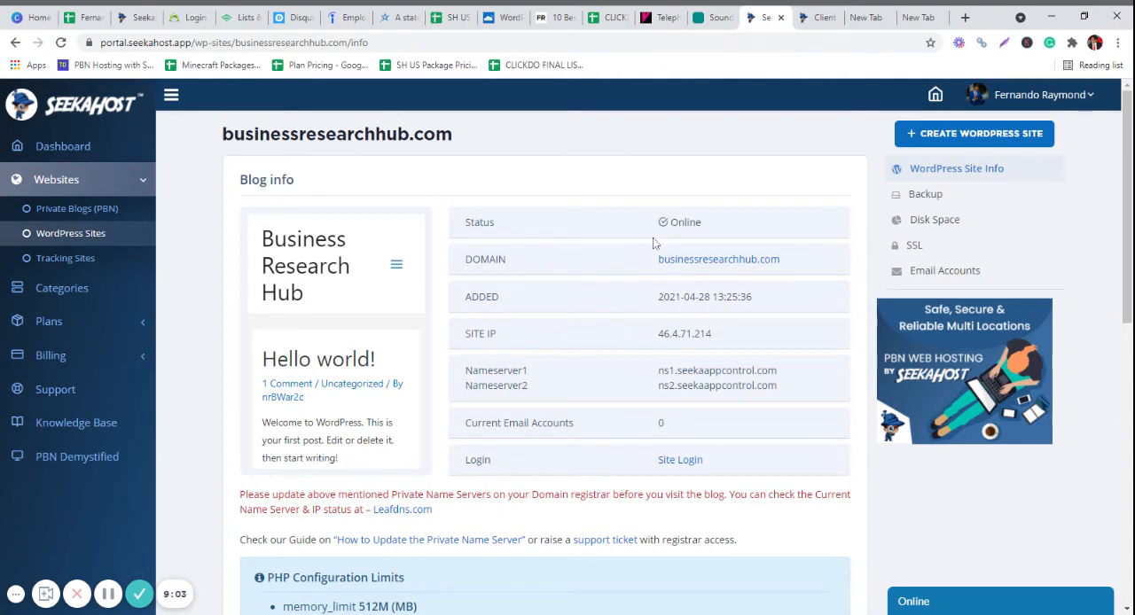
pyautogui.scroll(-7, 653, 237)
pyautogui.scroll(7, 653, 237)
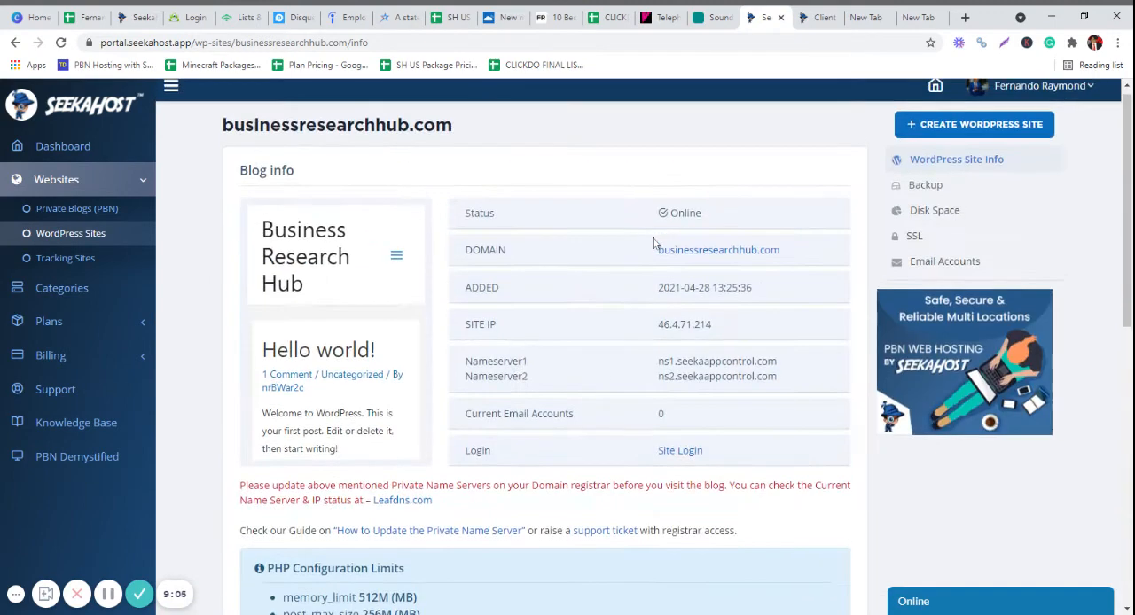
pyautogui.click(674, 461)
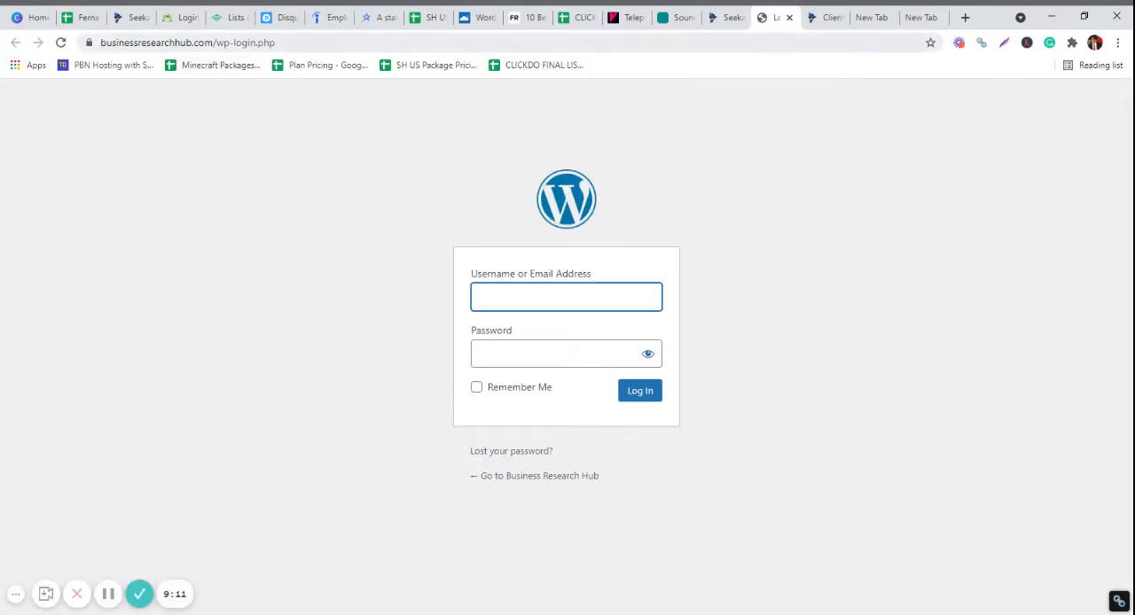
pyautogui.moveTo(248, 42); pyautogui.dragTo(956, 48)
pyautogui.press('BackSpace')
pyautogui.press('Return')
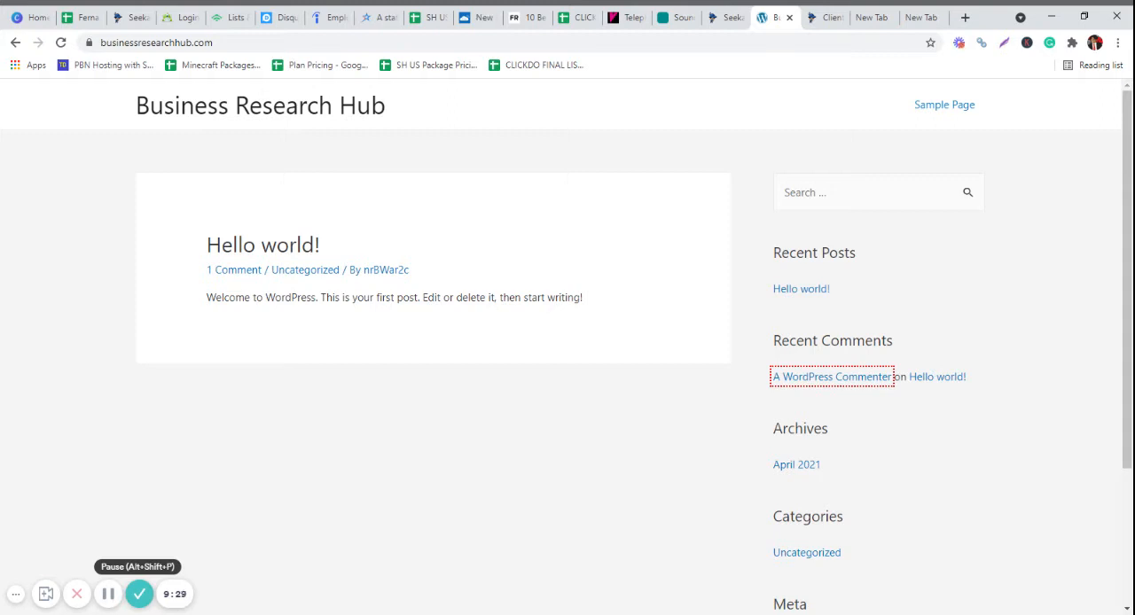
# - Open the email accounts of businessresearchhub.com on SeekaHost and reduce the prefilled new mailbox address to the owner's first name
pyautogui.click(727, 17)
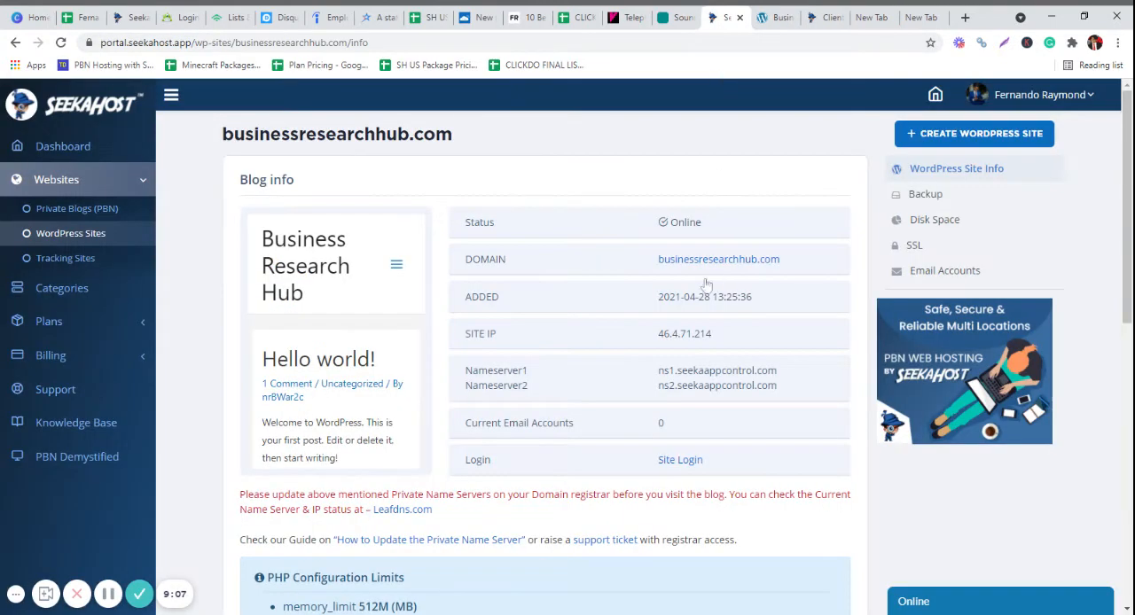
pyautogui.scroll(-5, 701, 319)
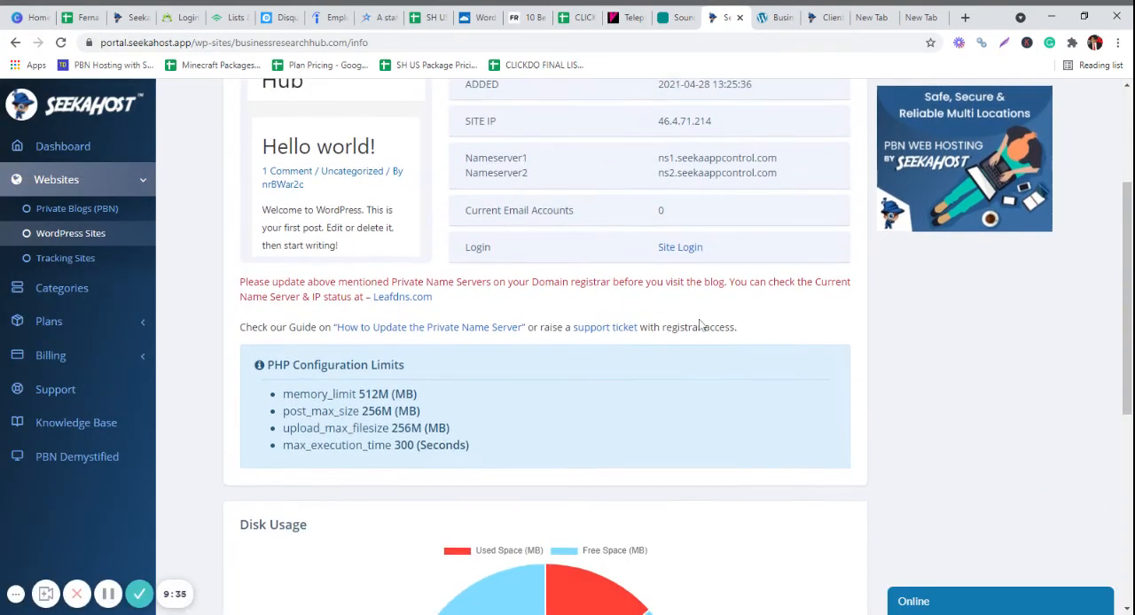
pyautogui.scroll(5, 699, 324)
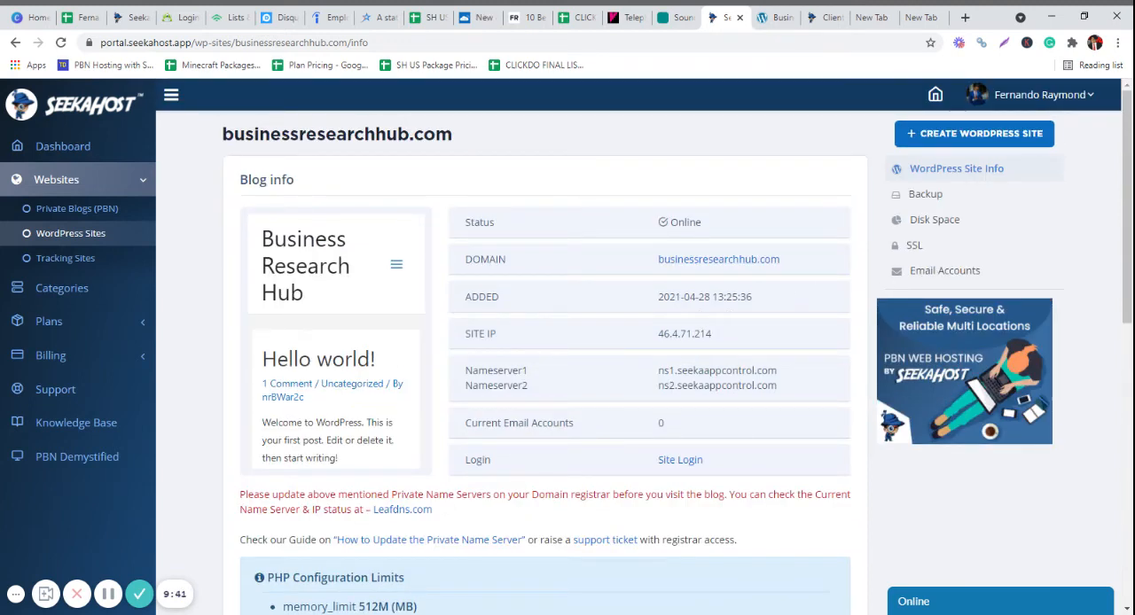
pyautogui.click(947, 271)
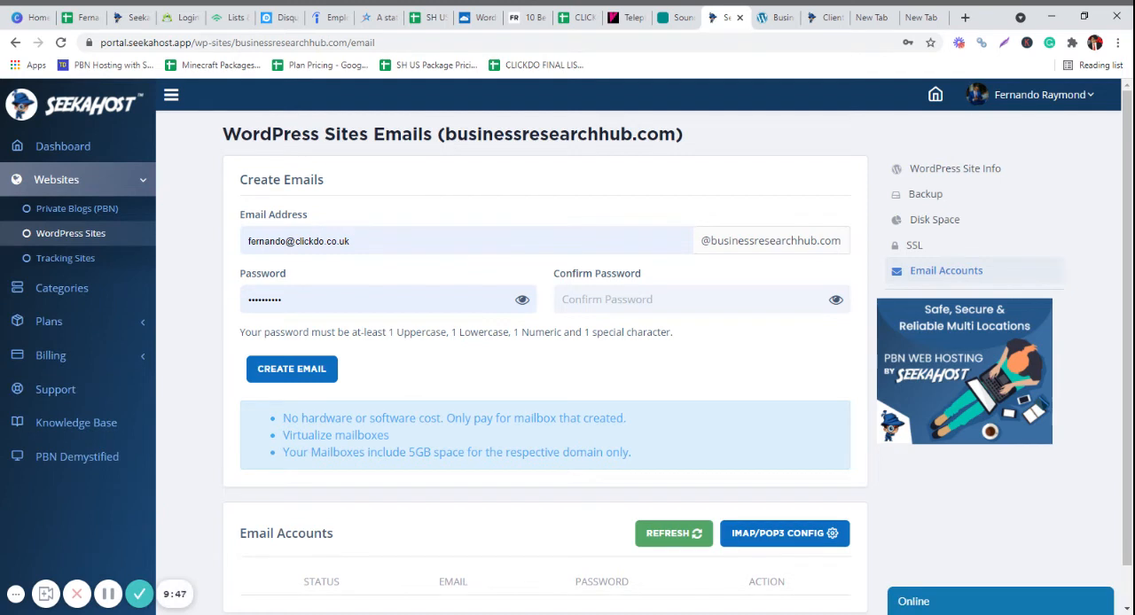
pyautogui.click(368, 242)
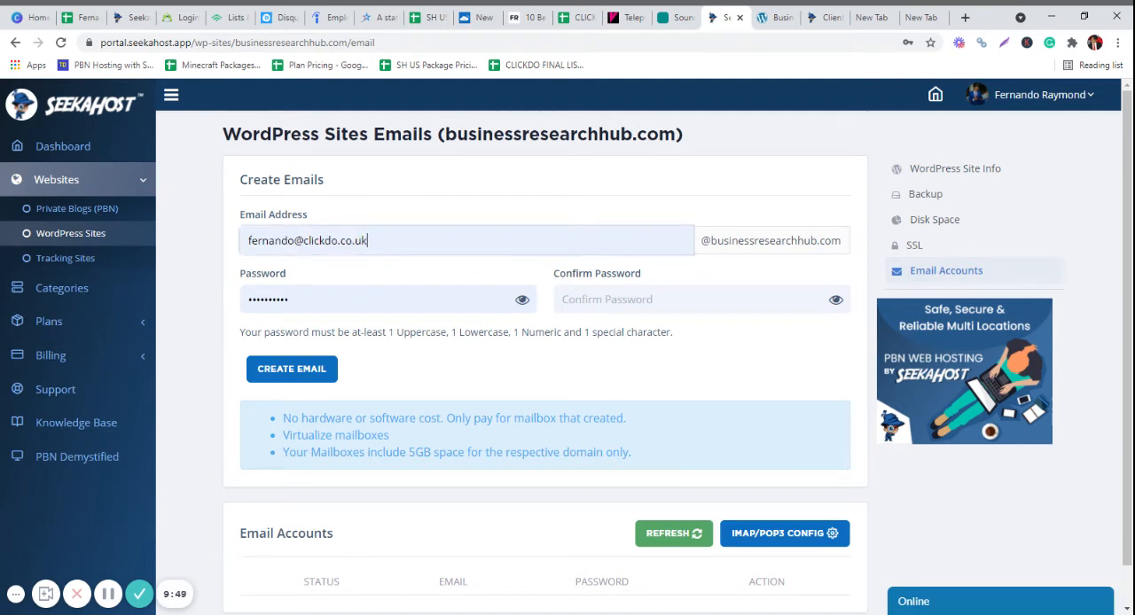
pyautogui.press('BackSpace')
pyautogui.press('BackSpace')
pyautogui.press('BackSpace')
pyautogui.press('BackSpace')
pyautogui.press('BackSpace')
pyautogui.press('BackSpace')
pyautogui.press('BackSpace')
pyautogui.press('BackSpace')
pyautogui.press('BackSpace')
pyautogui.press('BackSpace')
pyautogui.press('BackSpace')
pyautogui.press('BackSpace')
pyautogui.press('BackSpace')
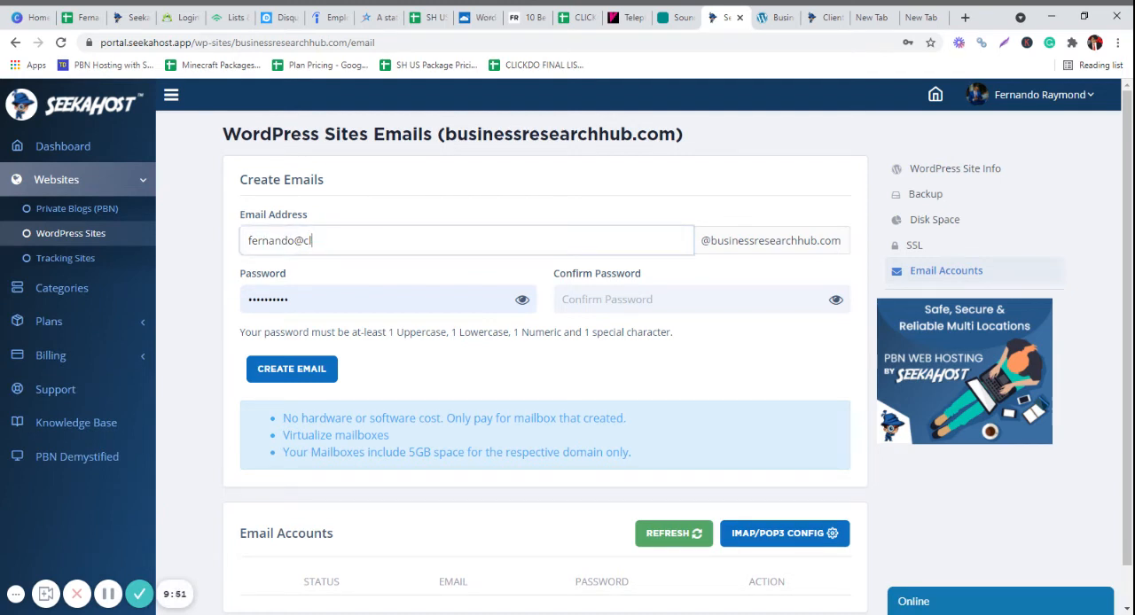
pyautogui.press('BackSpace')
pyautogui.click(211, 270)
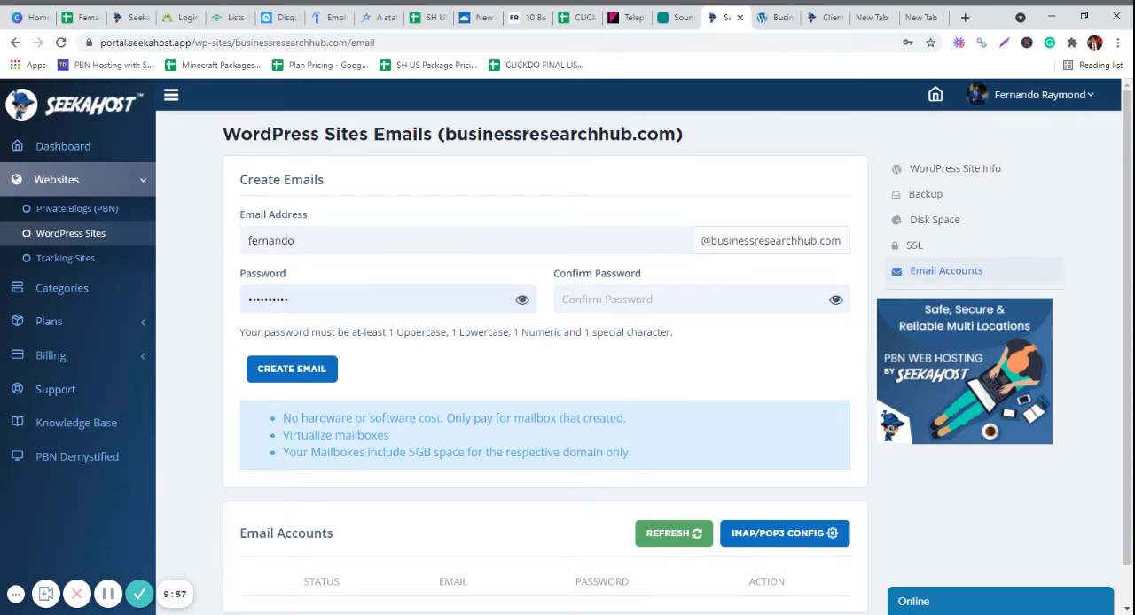
# - Replace the prefilled password for the new mailbox and repeat it as the confirmation
pyautogui.moveTo(360, 300); pyautogui.dragTo(133, 298)
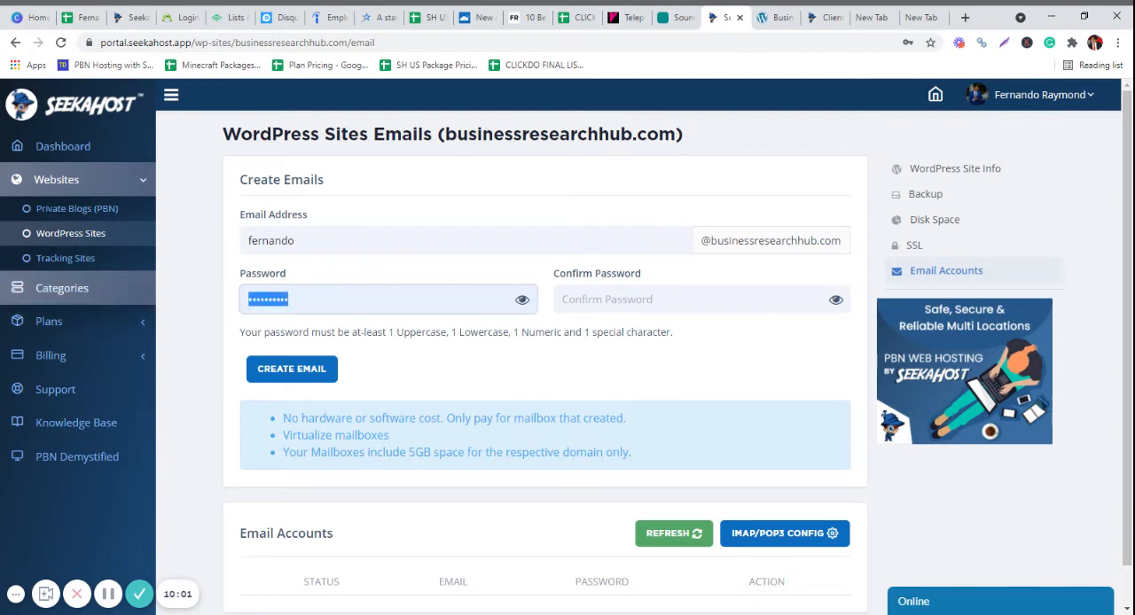
pyautogui.write('••••••••')
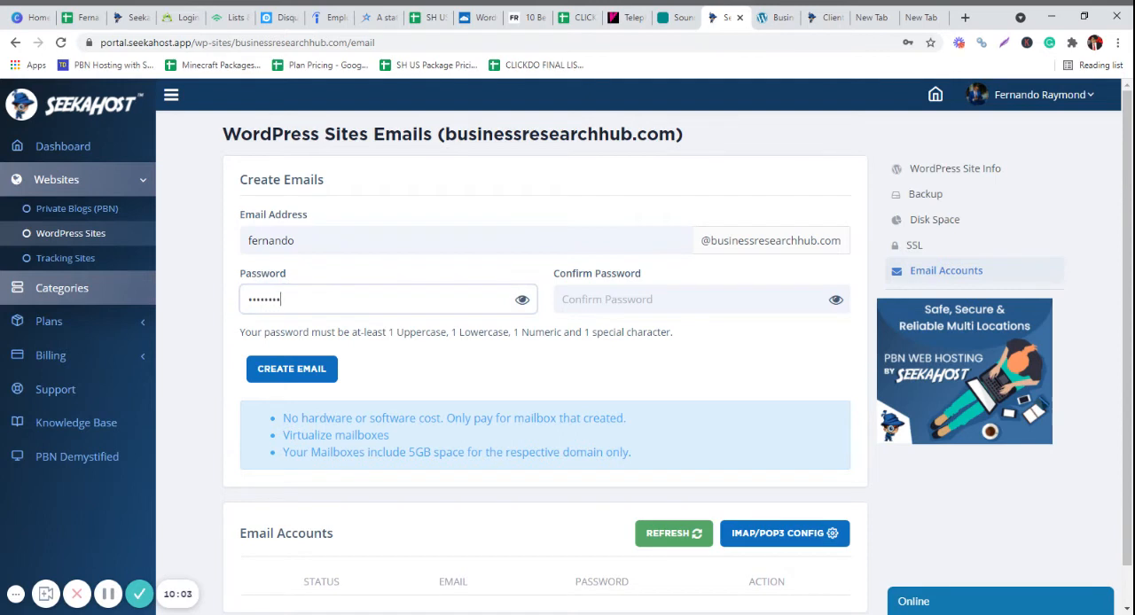
pyautogui.write('•')
pyautogui.click(628, 300)
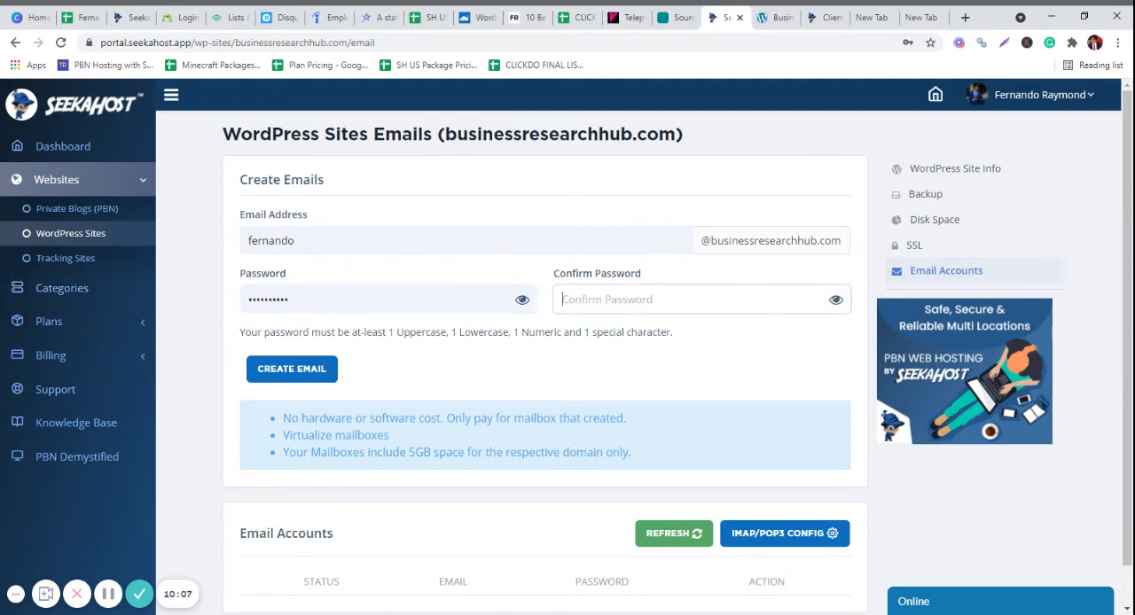
pyautogui.write('••••')
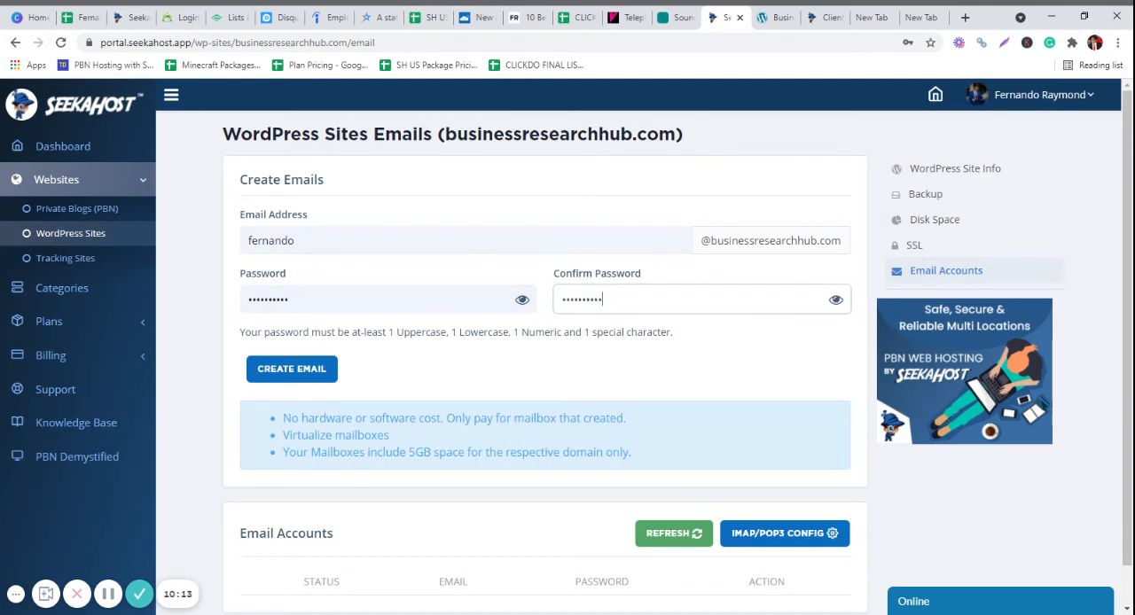
# - Re-enter the mailbox password in both the confirmation and password fields, and create the email account
pyautogui.hotkey('ctrl', 'a')
pyautogui.write('••••••••••')
pyautogui.moveTo(306, 301); pyautogui.dragTo(116, 292)
pyautogui.write('•')
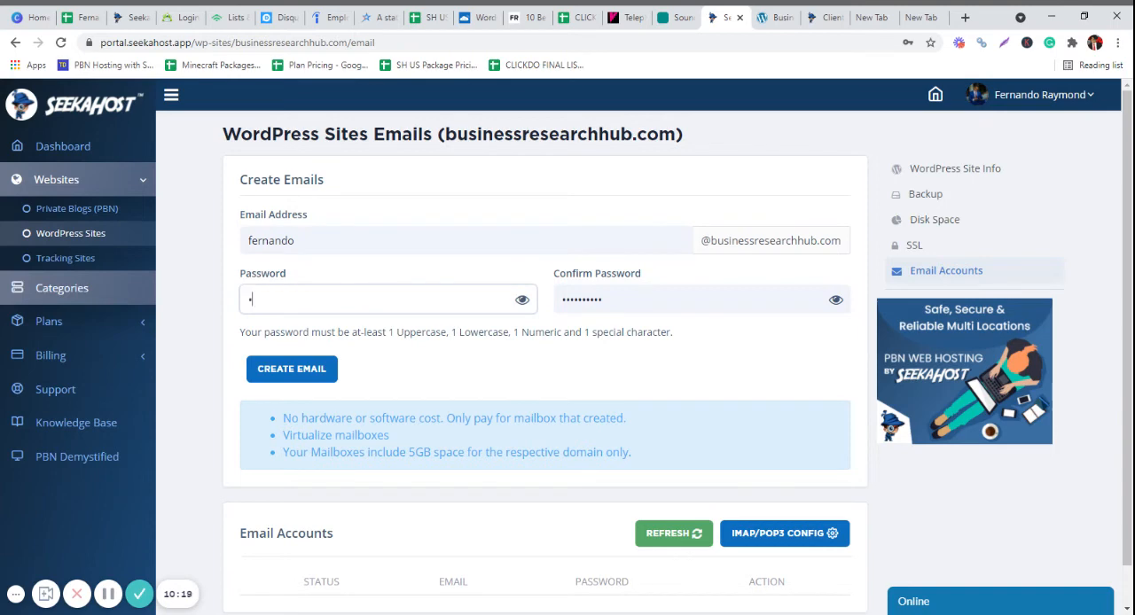
pyautogui.write('•••••••')
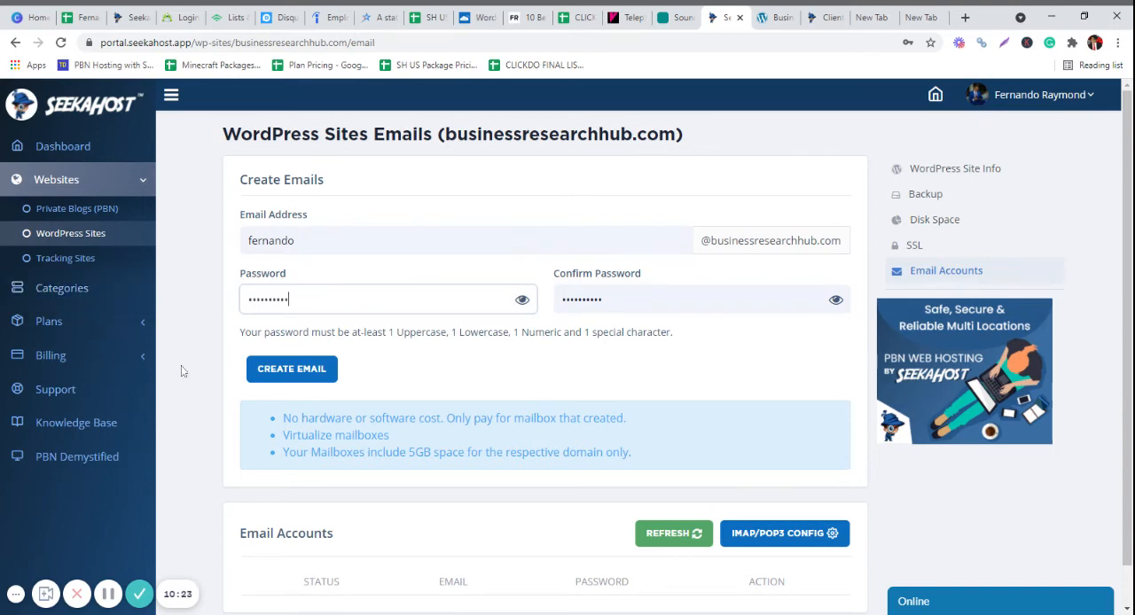
pyautogui.click(282, 369)
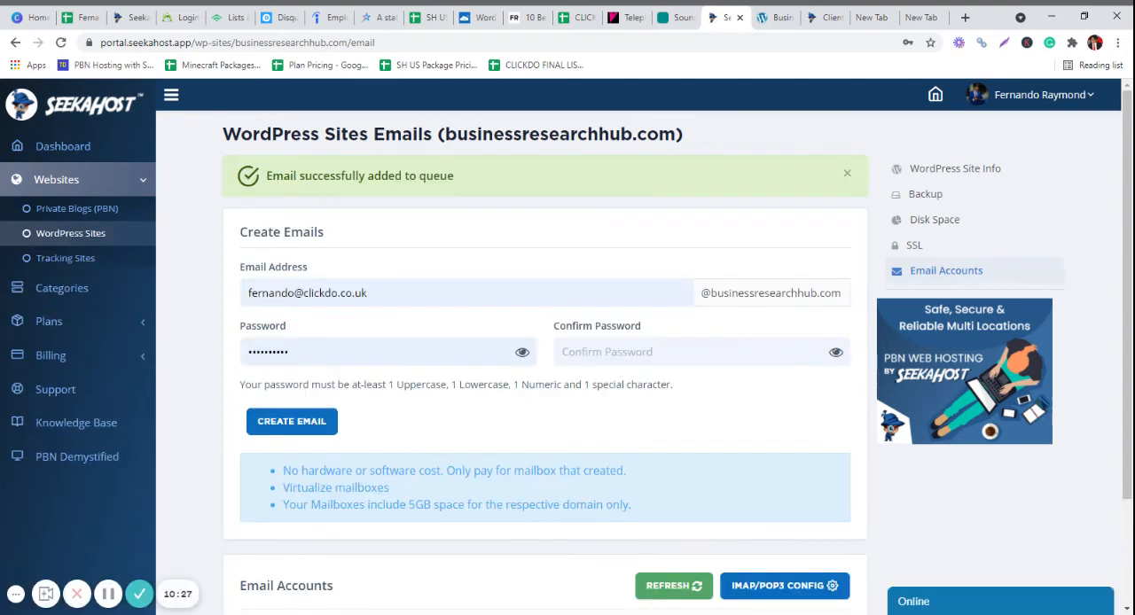
# - Refresh the list of email accounts and open the webmail login for the new mailbox
pyautogui.scroll(-3, 281, 436)
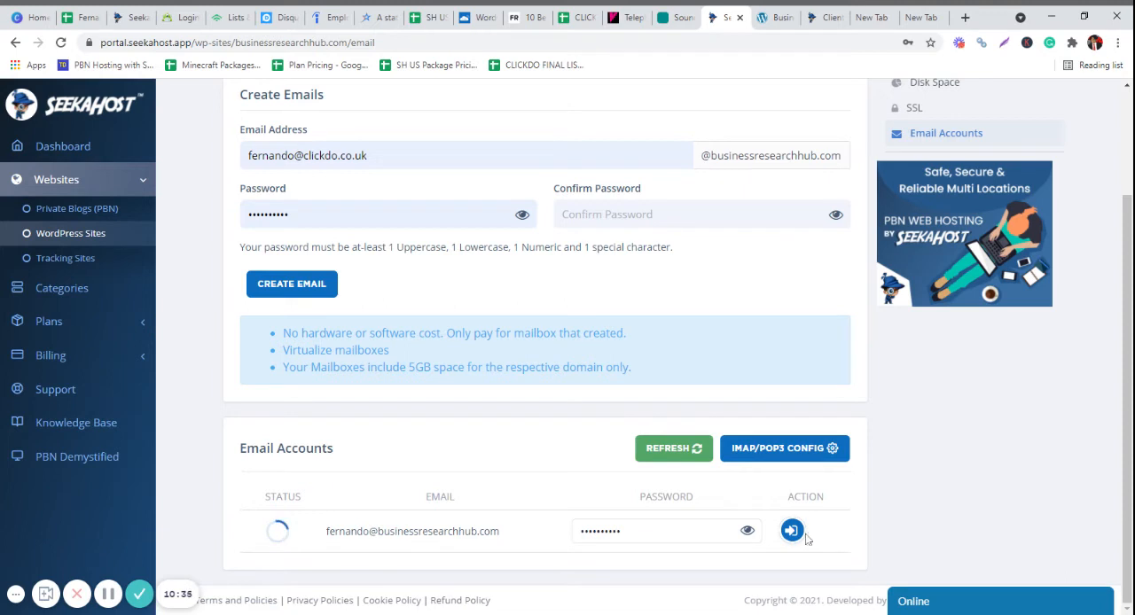
pyautogui.click(689, 460)
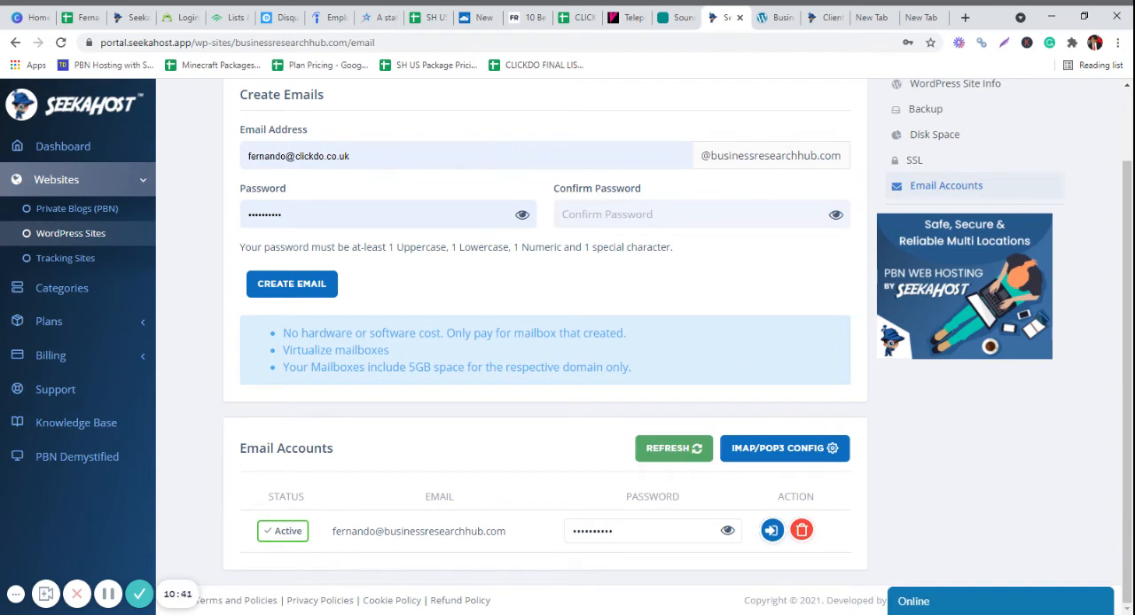
pyautogui.click(771, 532)
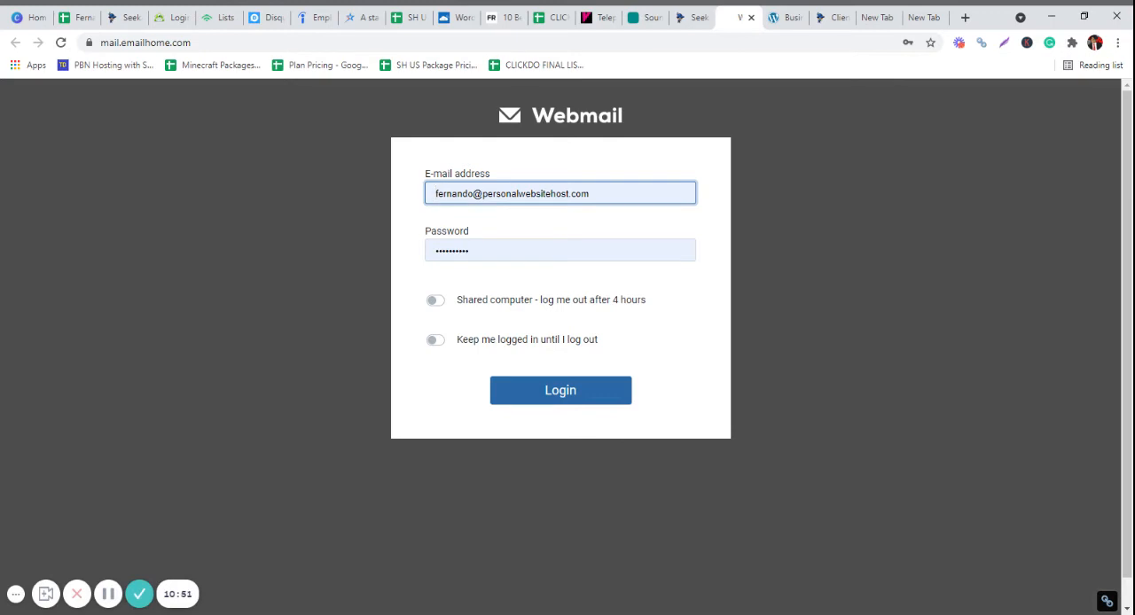
# - Copy the new mailbox's full email address from the accounts list and use it to replace the address in the Webmail login form
pyautogui.click(693, 17)
pyautogui.scroll(2, 440, 191)
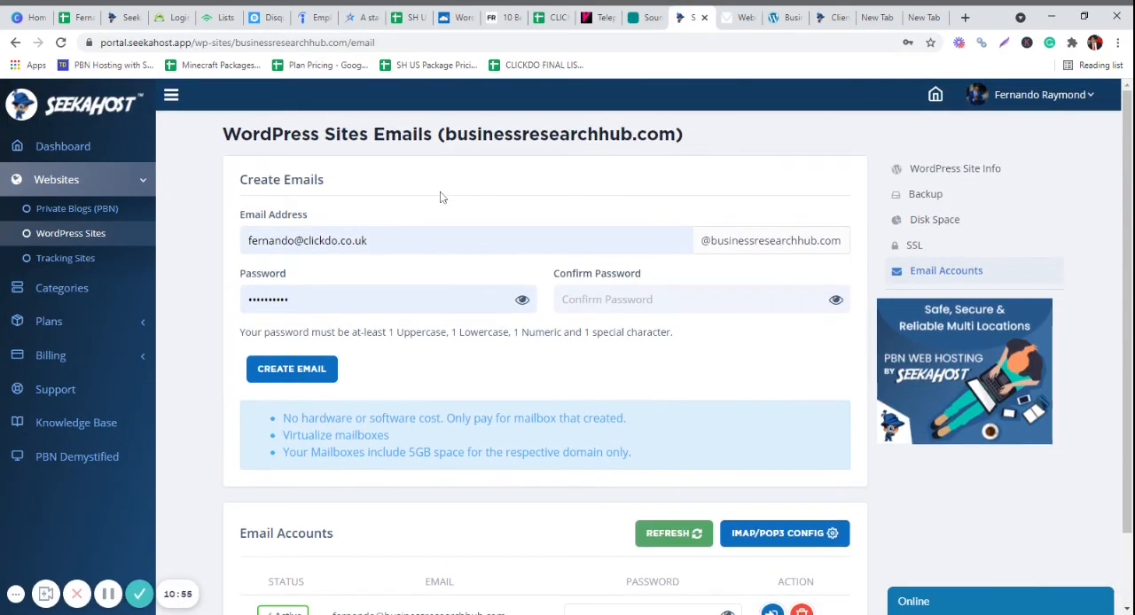
pyautogui.scroll(-2, 568, 346)
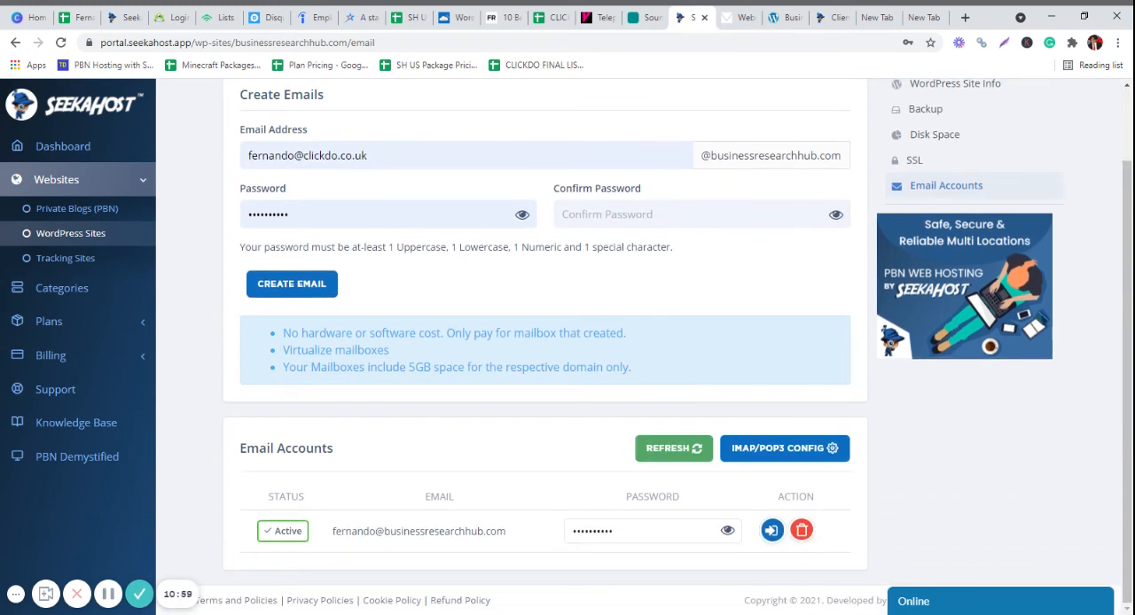
pyautogui.moveTo(333, 531); pyautogui.dragTo(507, 532)
pyautogui.hotkey('ctrl', 'c')
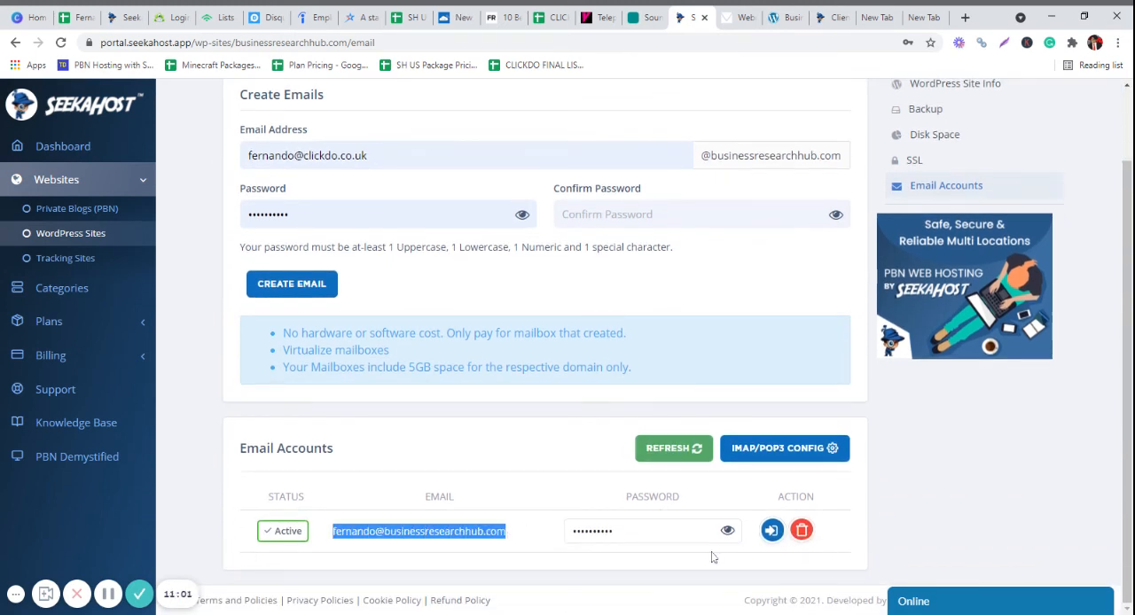
pyautogui.click(741, 17)
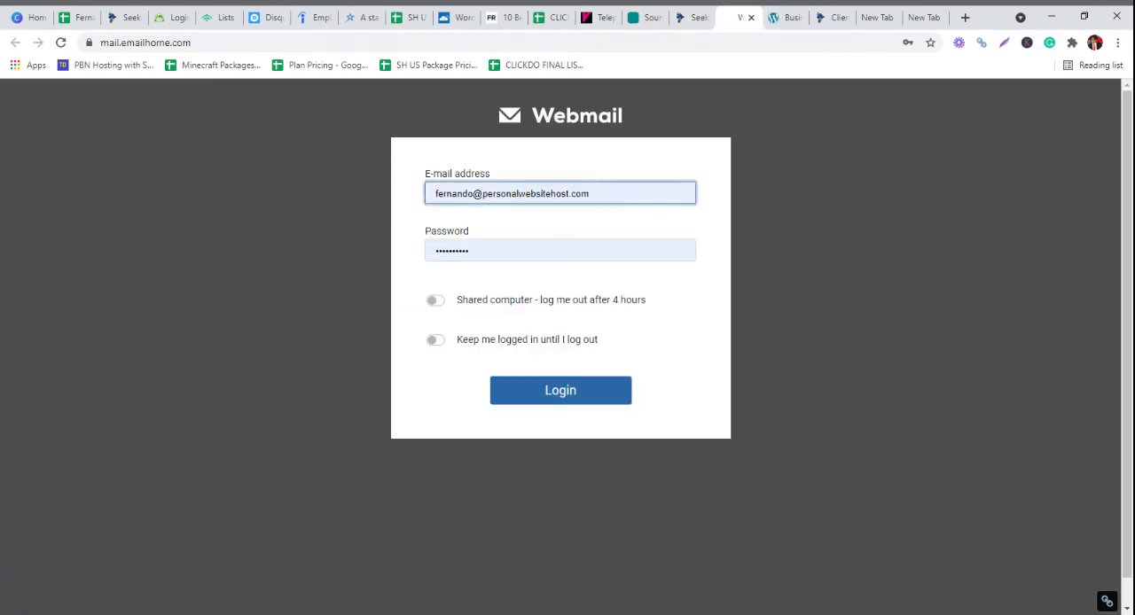
pyautogui.moveTo(608, 193); pyautogui.dragTo(394, 211)
pyautogui.moveTo(752, 207); pyautogui.dragTo(439, 215)
pyautogui.hotkey('ctrl', 'v')
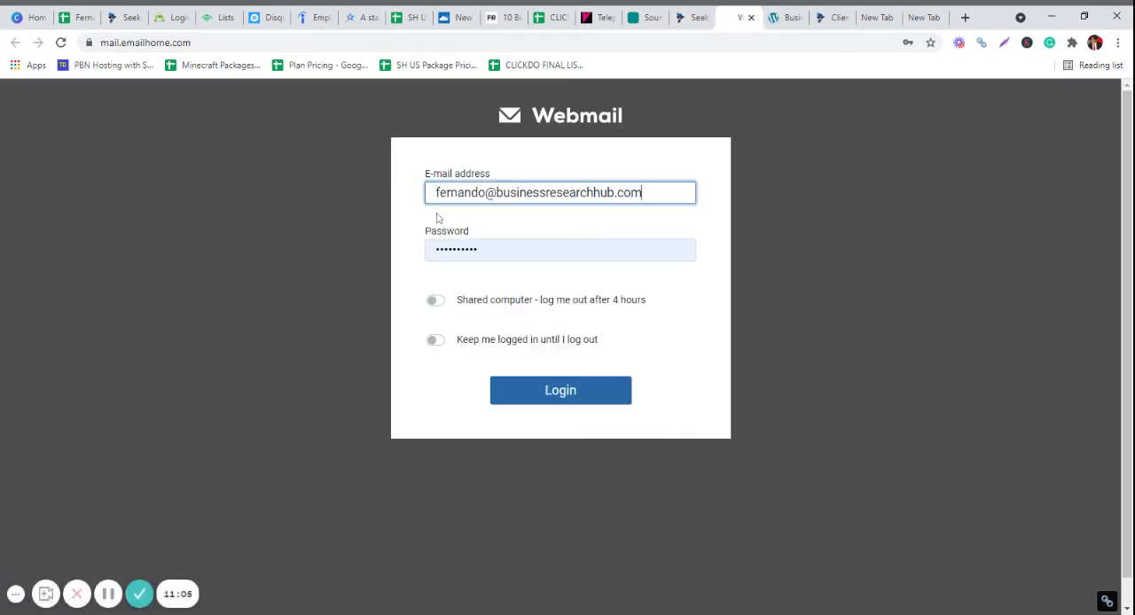
# - Enter the mailbox password in the Webmail login form and log in
pyautogui.press('Tab')
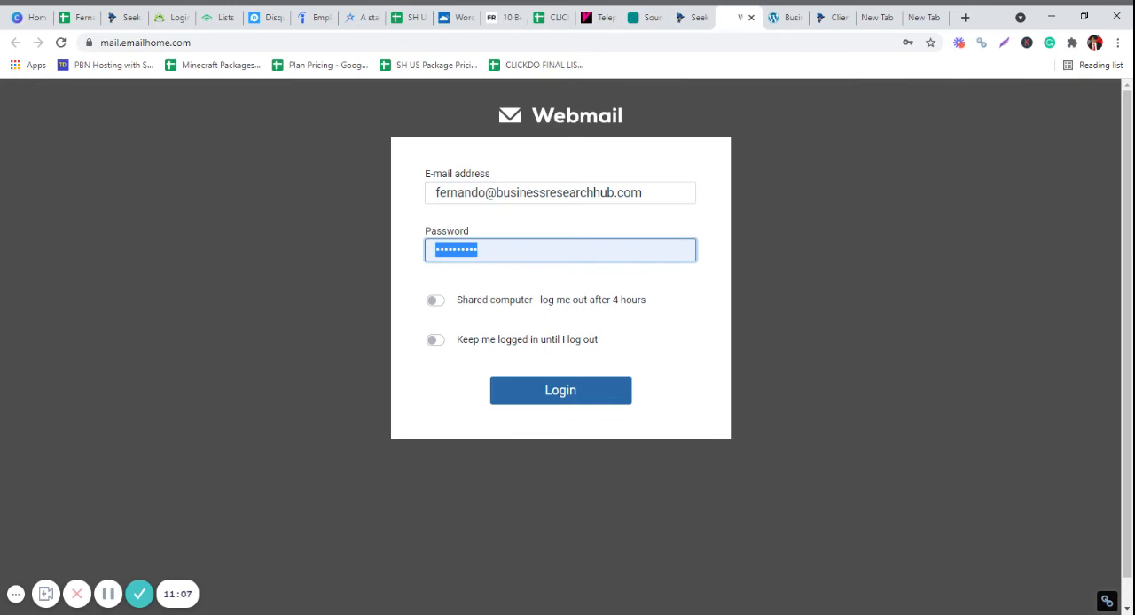
pyautogui.write('*********')
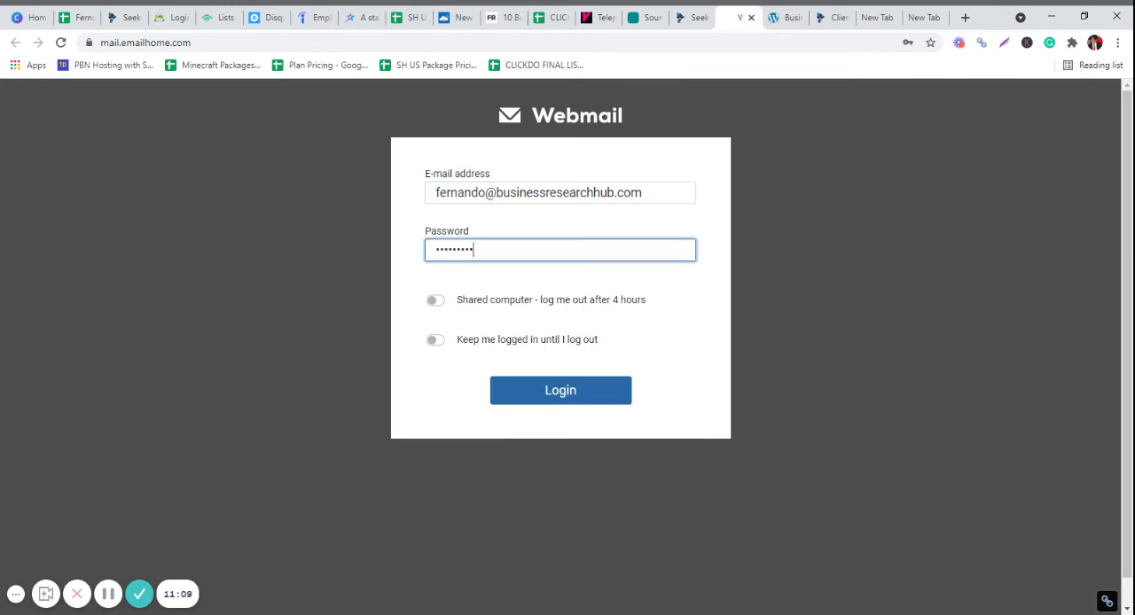
pyautogui.write('*')
pyautogui.click(589, 402)
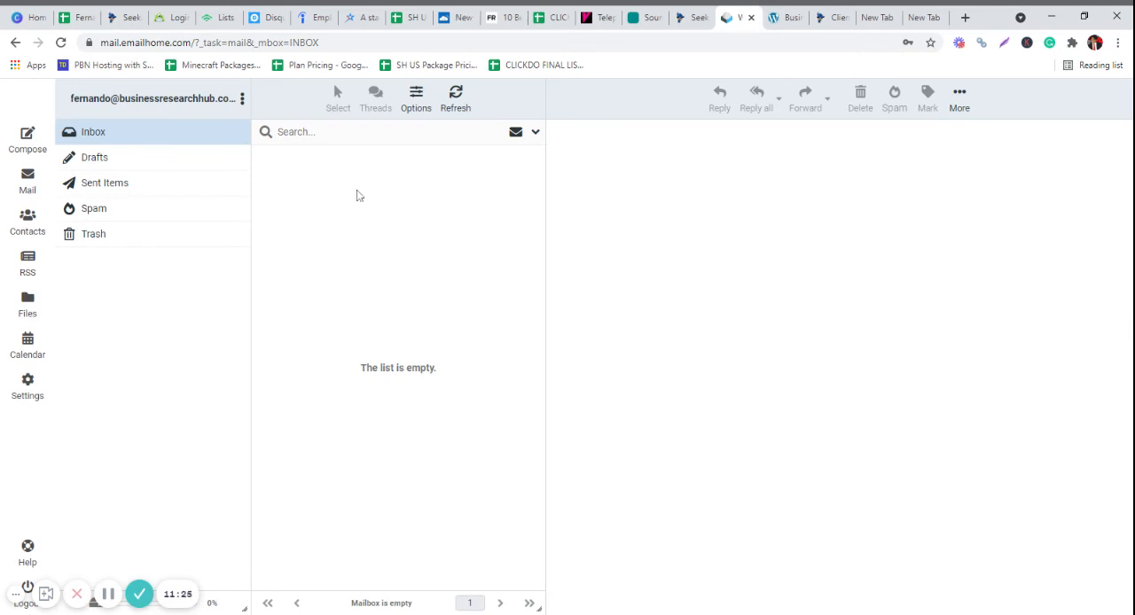
# - Compose a new message in the webmail and enter the recipient's email address
pyautogui.click(35, 142)
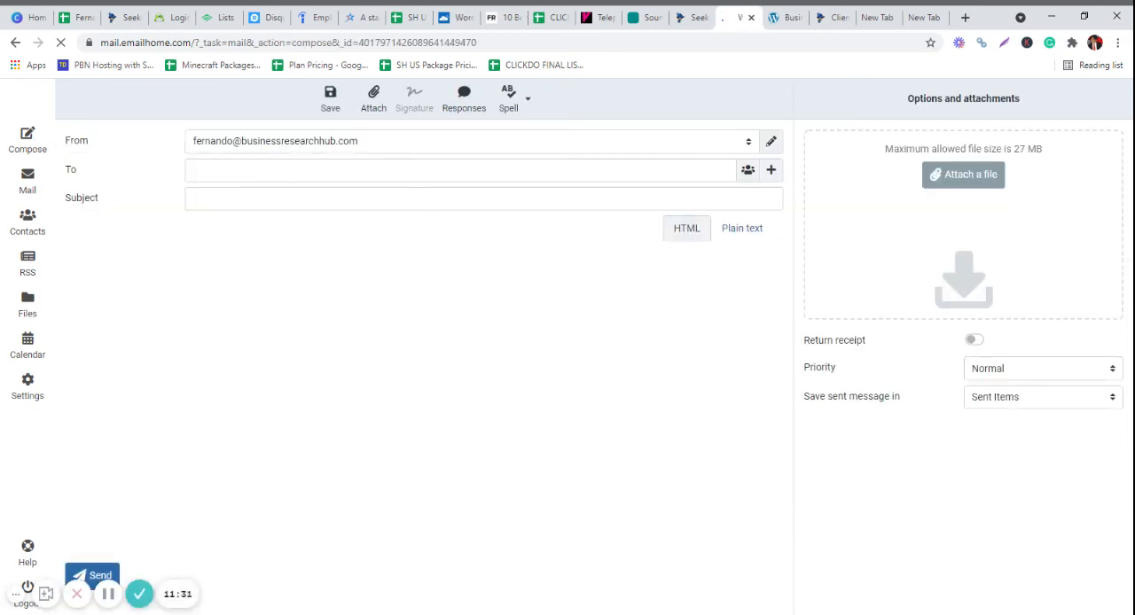
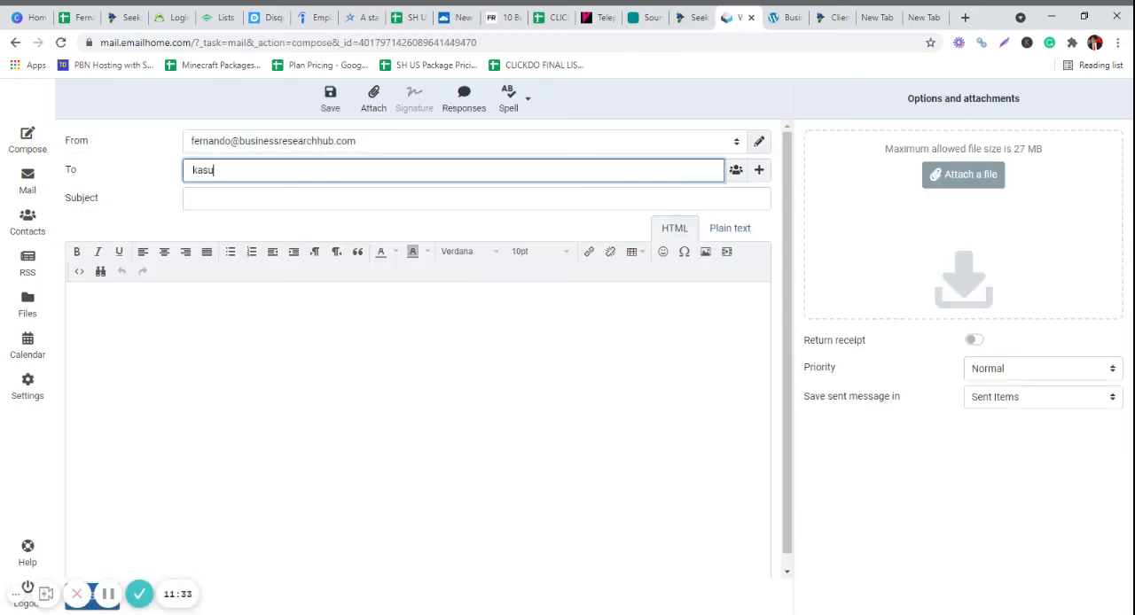
pyautogui.press('Tab')
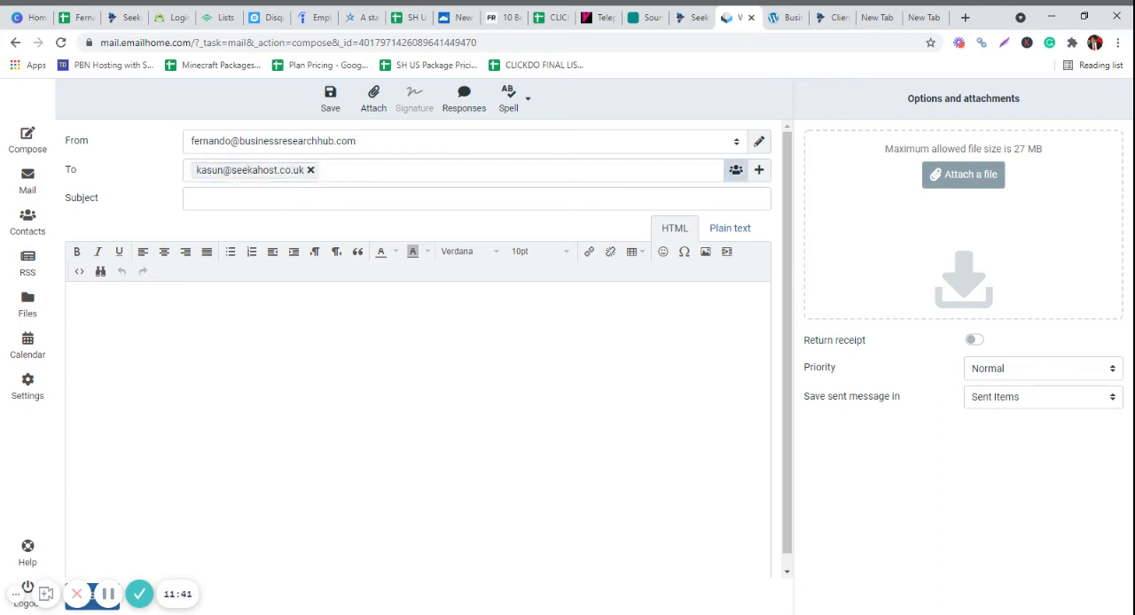
# - Enter "new email" as the subject of the message being composed
pyautogui.press('Tab')
pyautogui.press('Tab')
pyautogui.write('n')
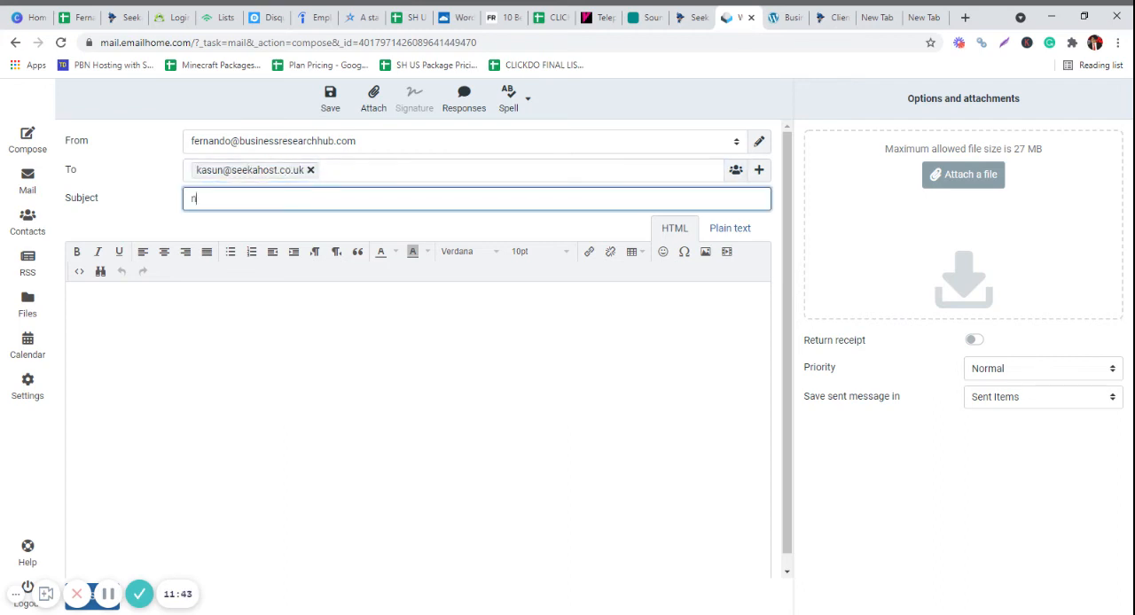
pyautogui.write('ew email')
pyautogui.press('Tab')
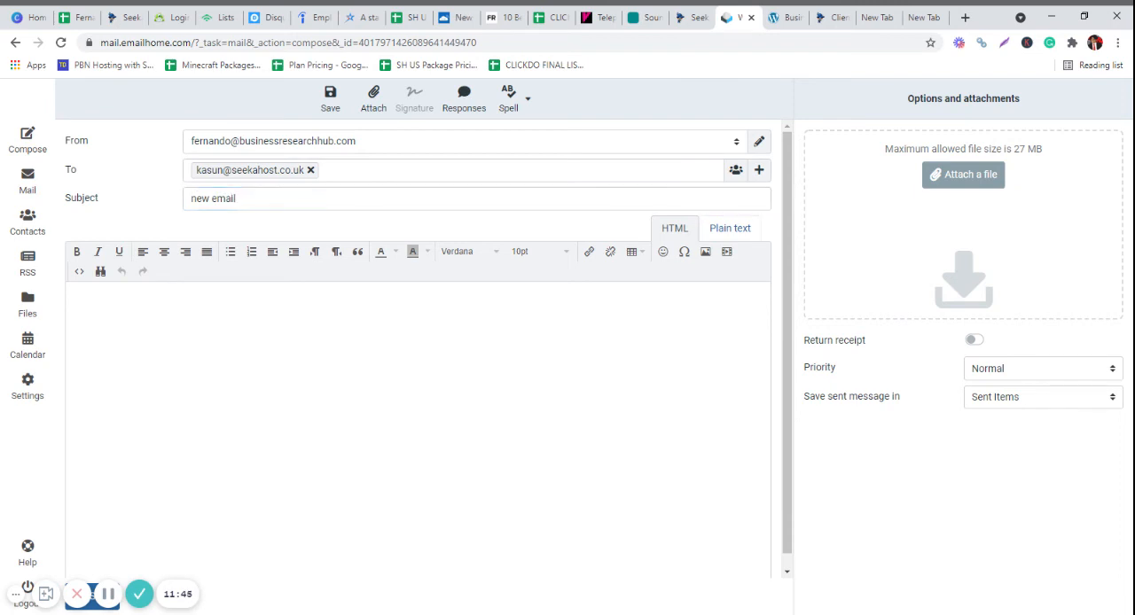
# - Write the message body "This is the new email." followed by a blank line, "Regards," and the sender's first name
pyautogui.write('This is ')
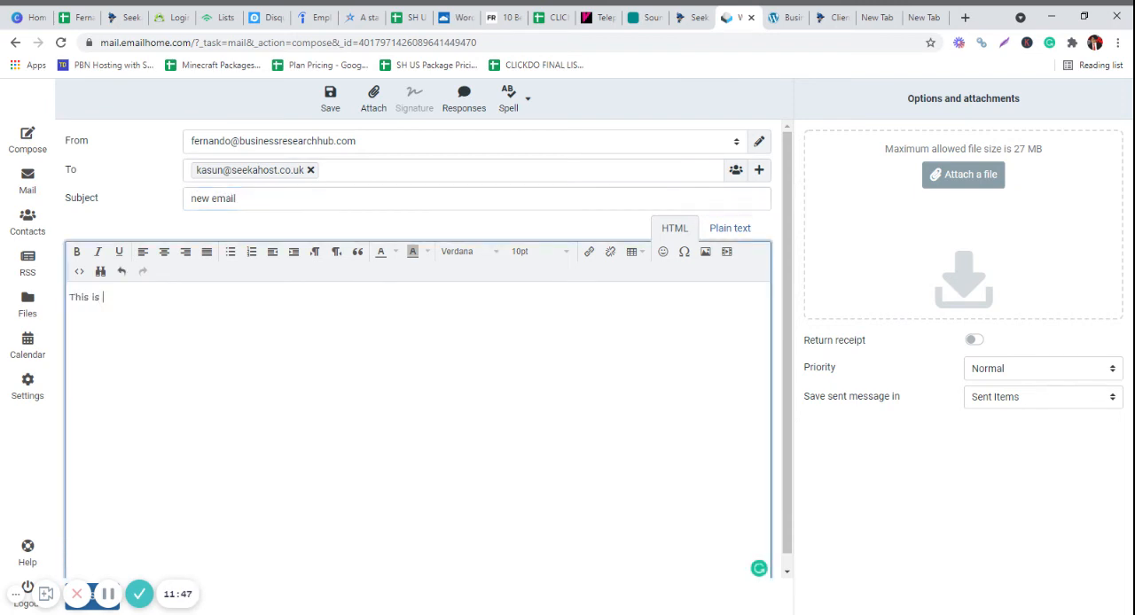
pyautogui.write('the new email.  ')
pyautogui.write('Regards')
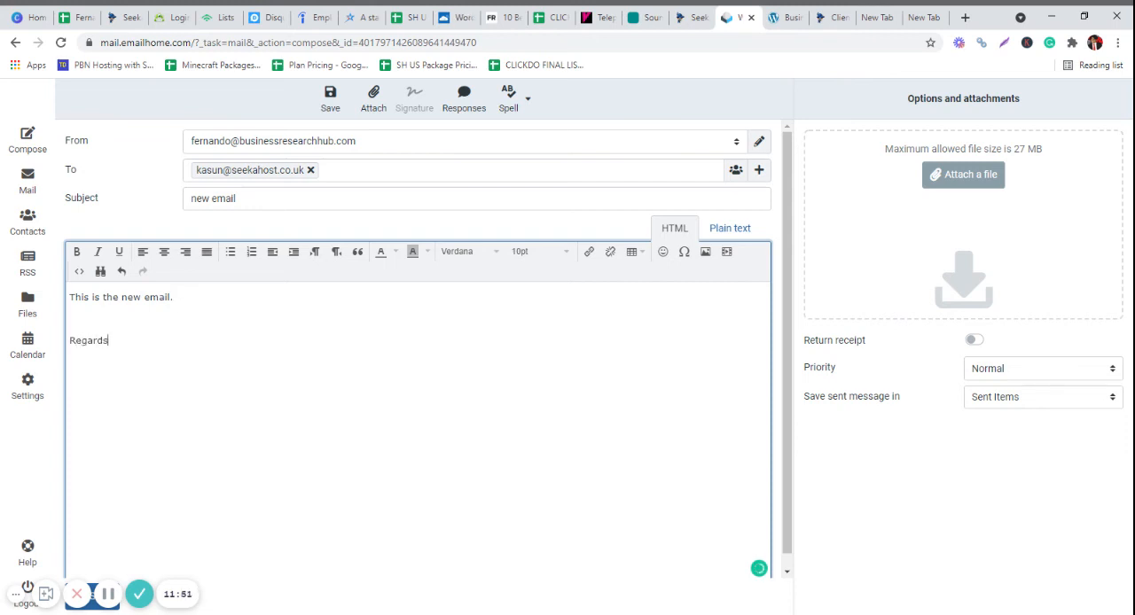
pyautogui.write(', Fernando')
# - Add a second recipient's email address to the message after the existing one
pyautogui.click(324, 170)
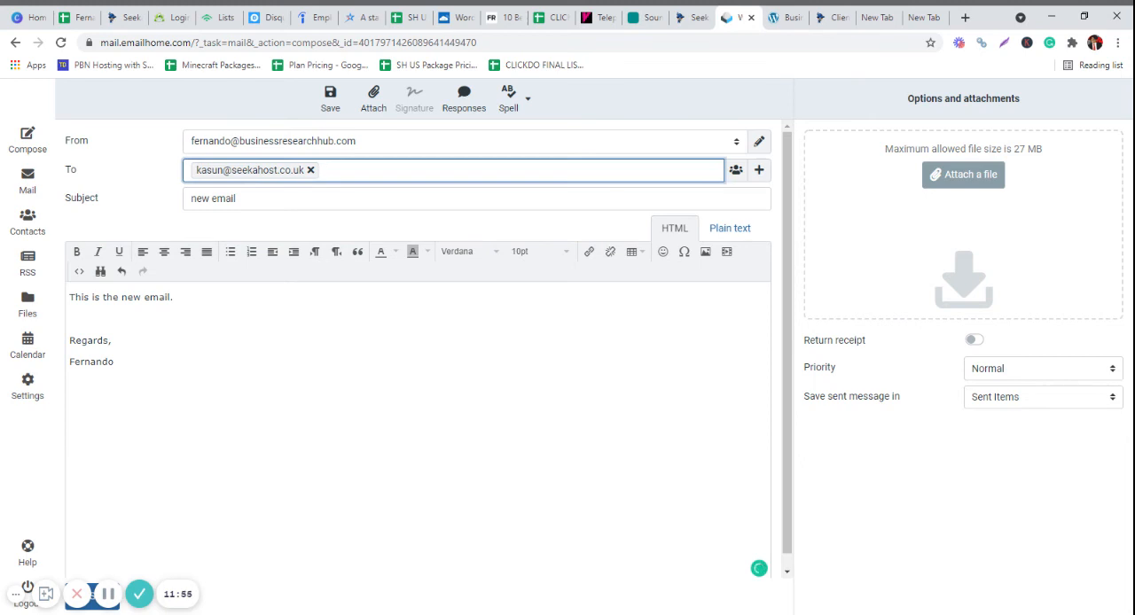
pyautogui.press('Tab')
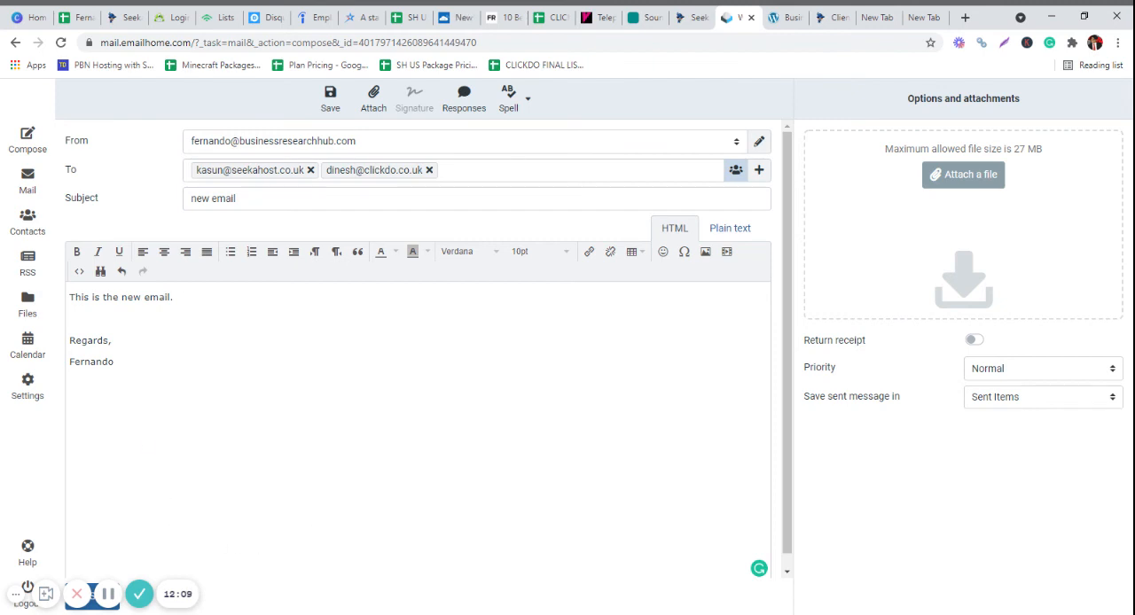
pyautogui.scroll(-1, 174, 522)
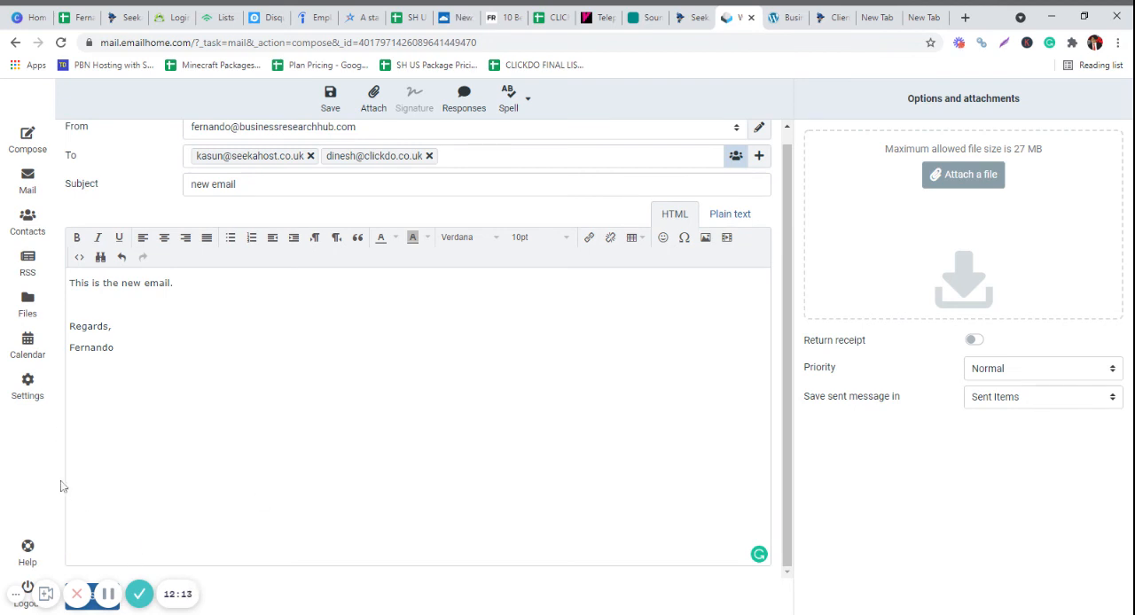
pyautogui.scroll(1, 357, 238)
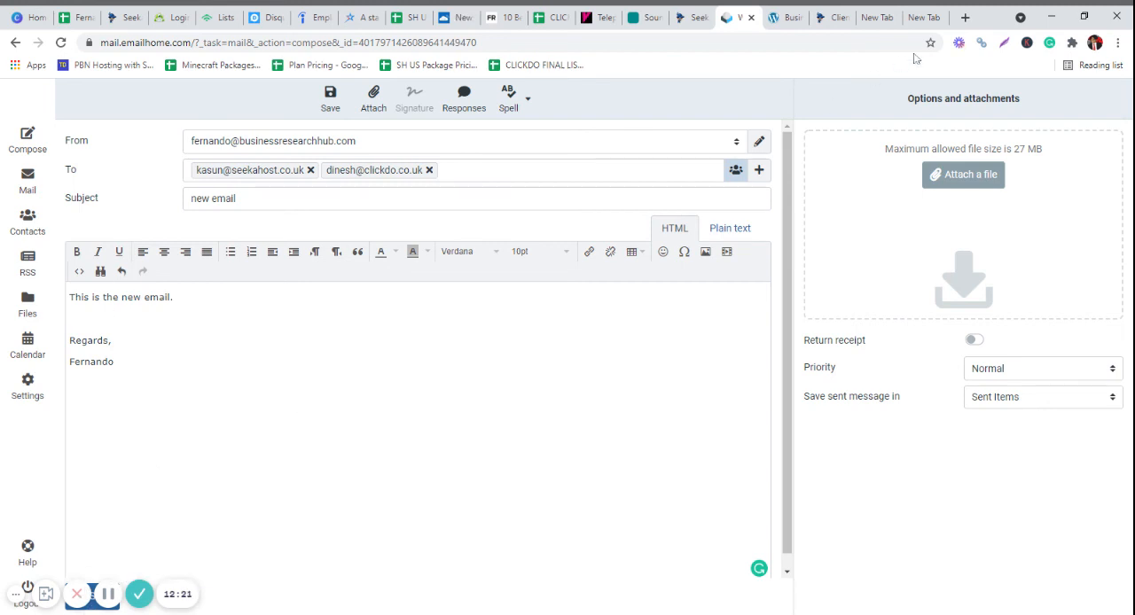
pyautogui.click(1084, 16)
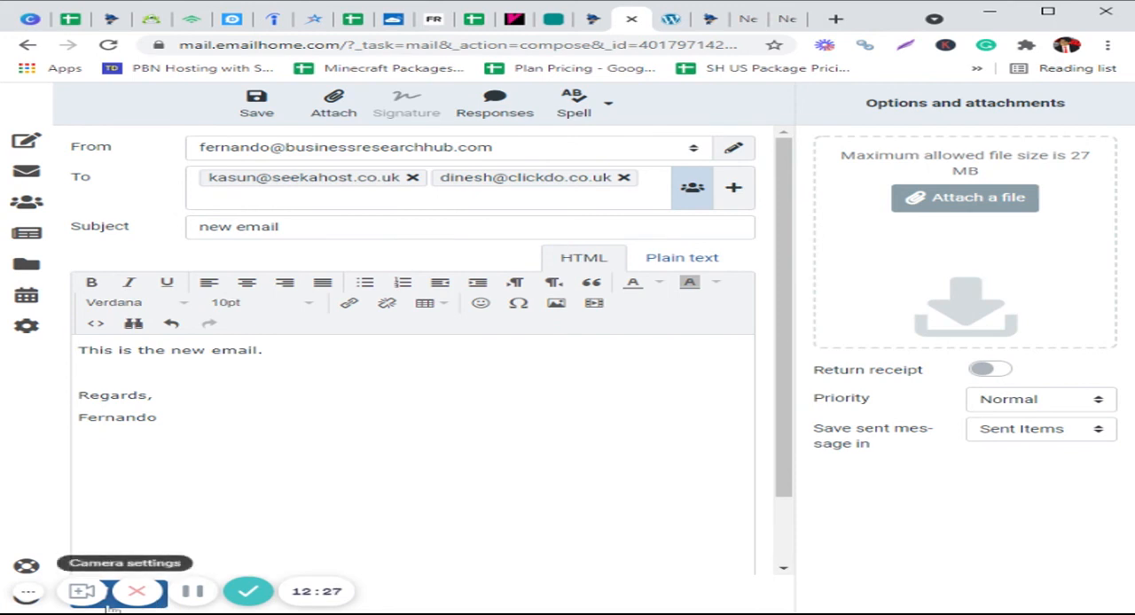
pyautogui.click(1047, 10)
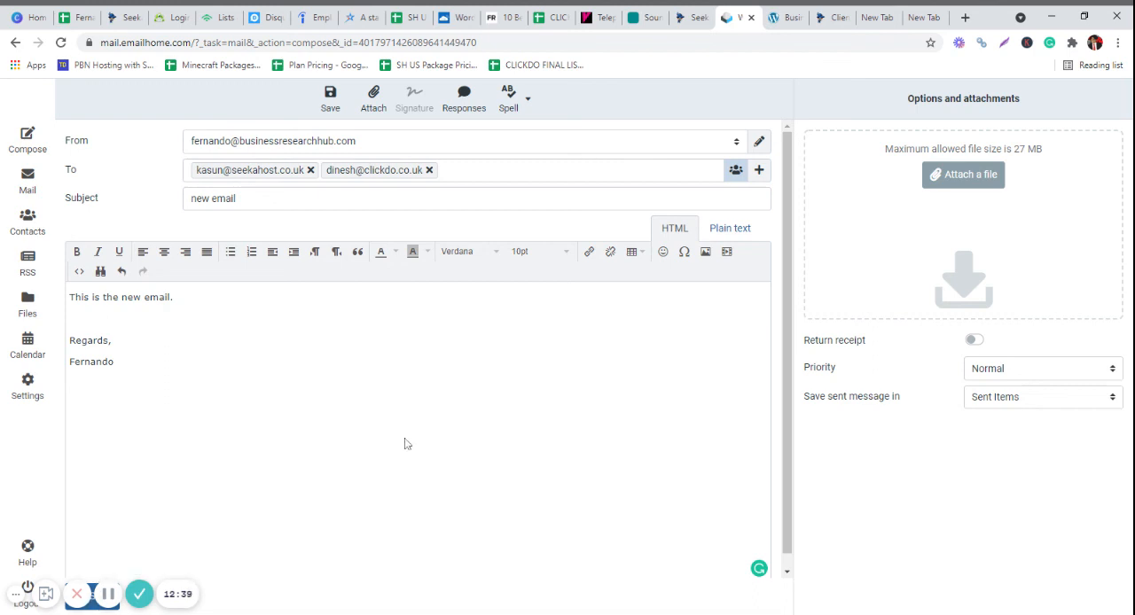
# - Switch to the live Business Research Hub site and view its "Hello world!" post
pyautogui.click(697, 24)
pyautogui.click(781, 20)
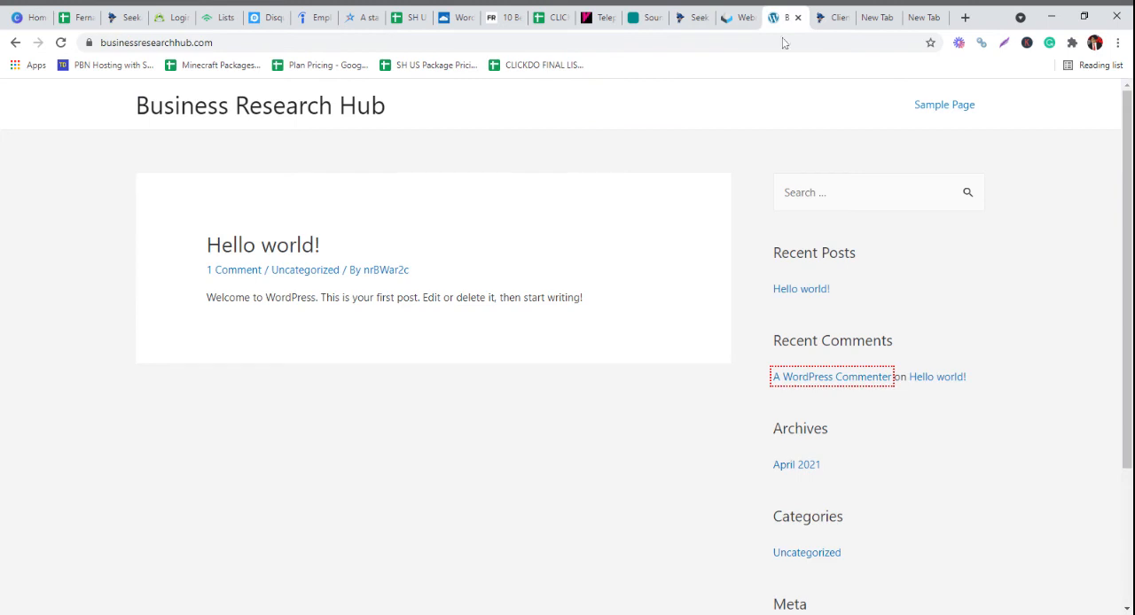
pyautogui.click(278, 249)
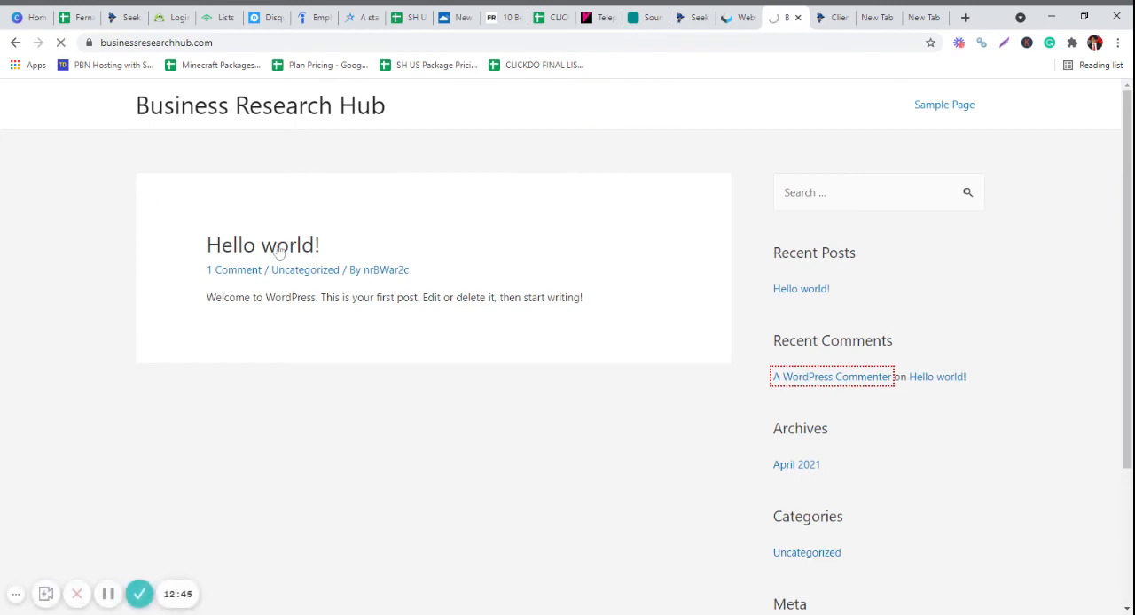
# - From the WordPress site info for businessresearchhub.com in the SeekaHost portal, open the site's WordPress login page and return to the site info
pyautogui.click(687, 18)
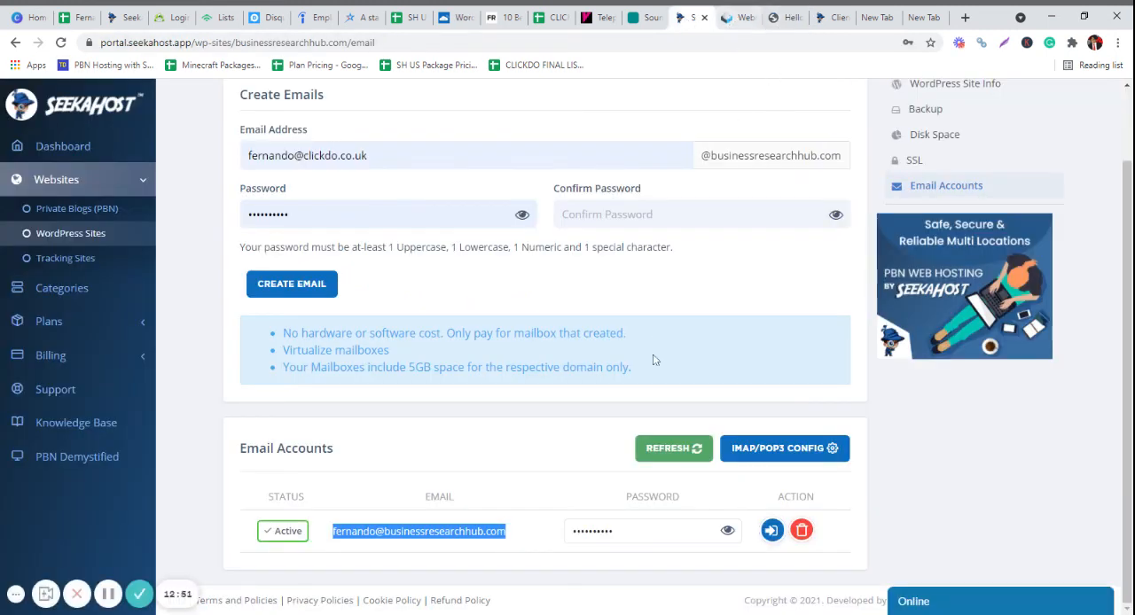
pyautogui.scroll(1, 690, 401)
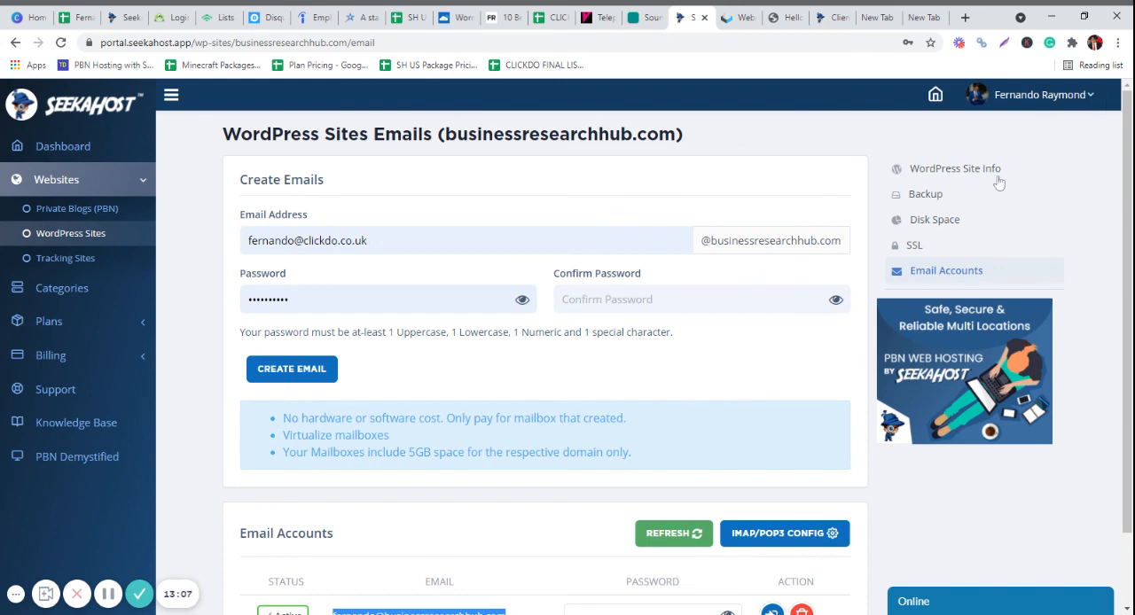
pyautogui.click(955, 171)
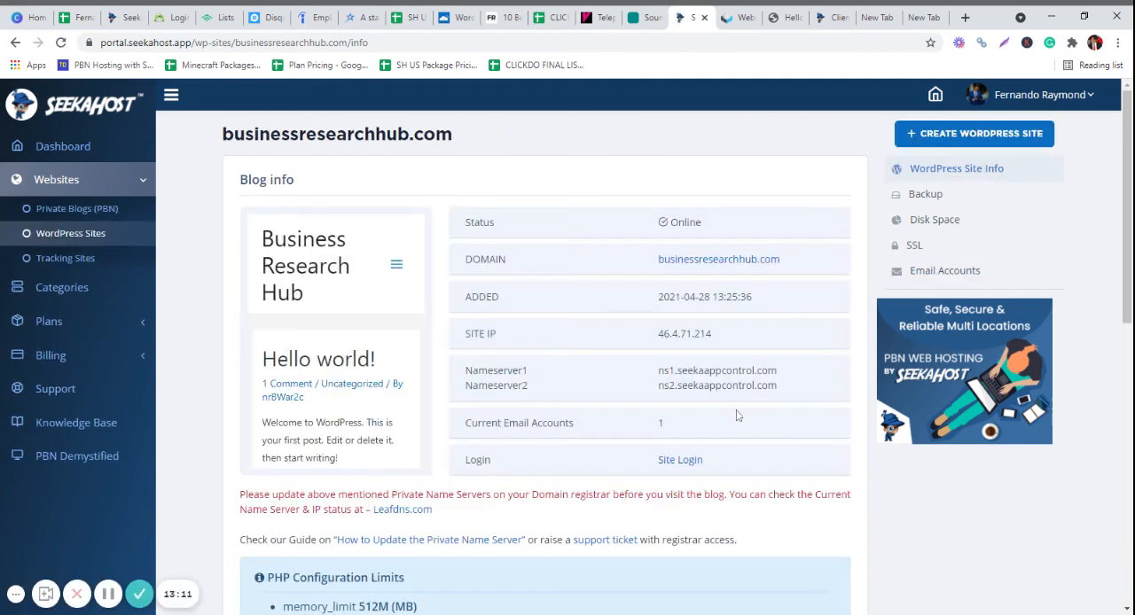
pyautogui.click(680, 461)
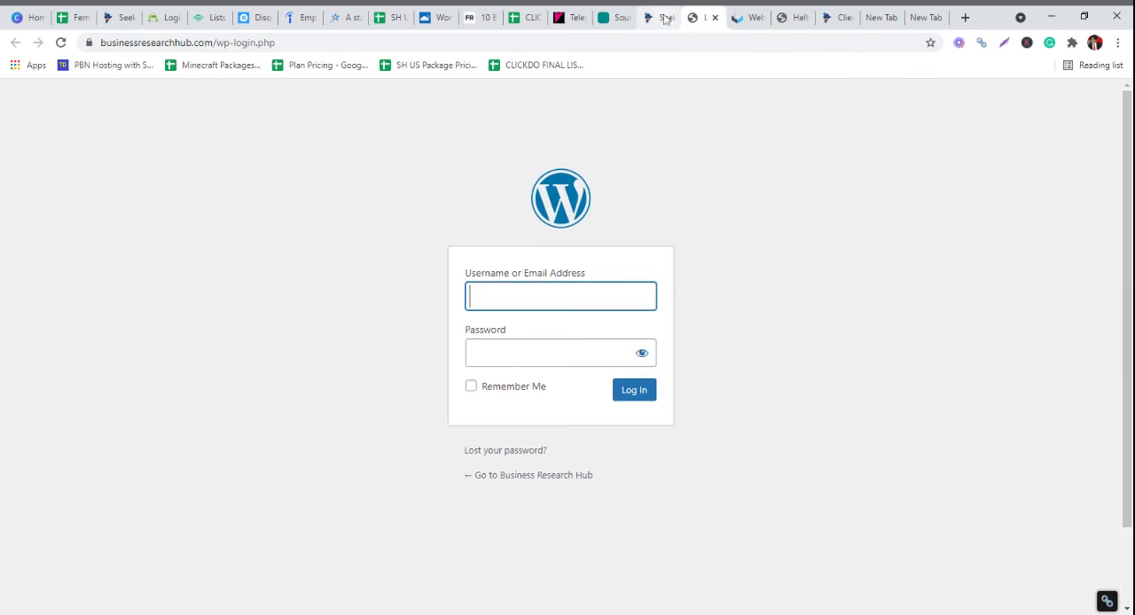
pyautogui.click(666, 19)
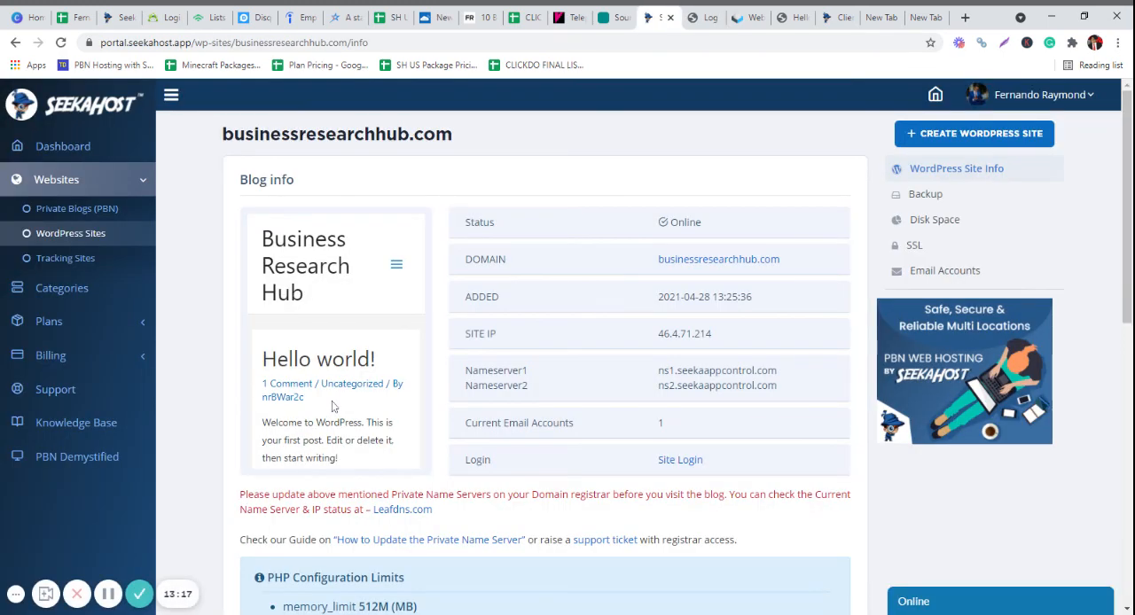